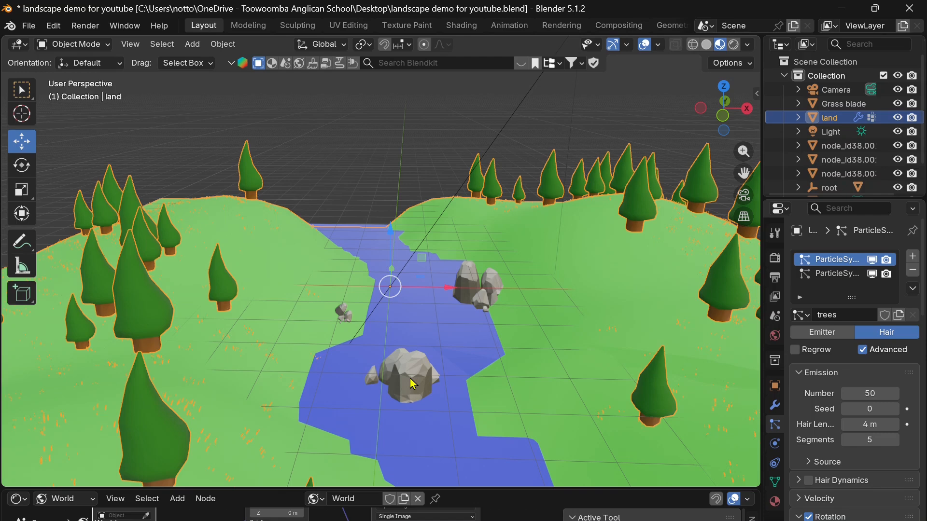
Step: Import the glTF model low poly rock formation.glb from the Downloads folder into the scene
left_click(413, 383)
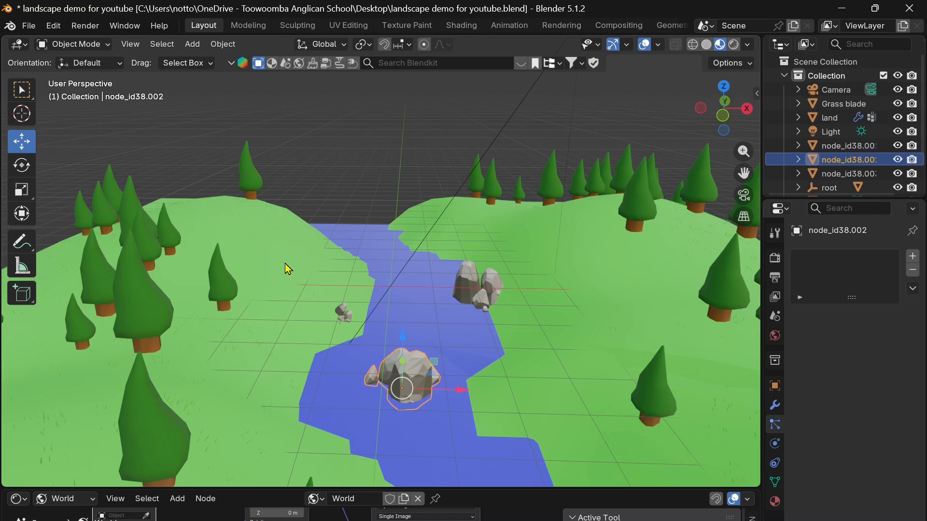
left_click(272, 337)
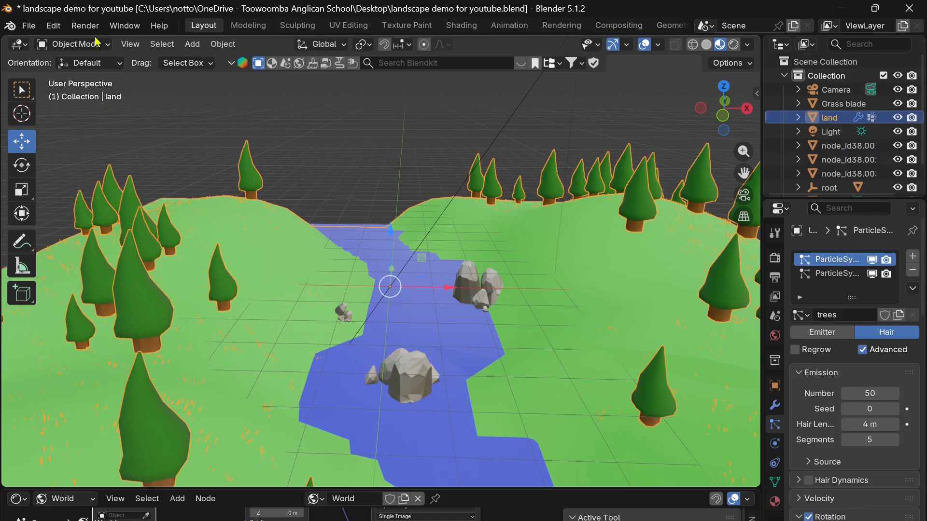
left_click(36, 27)
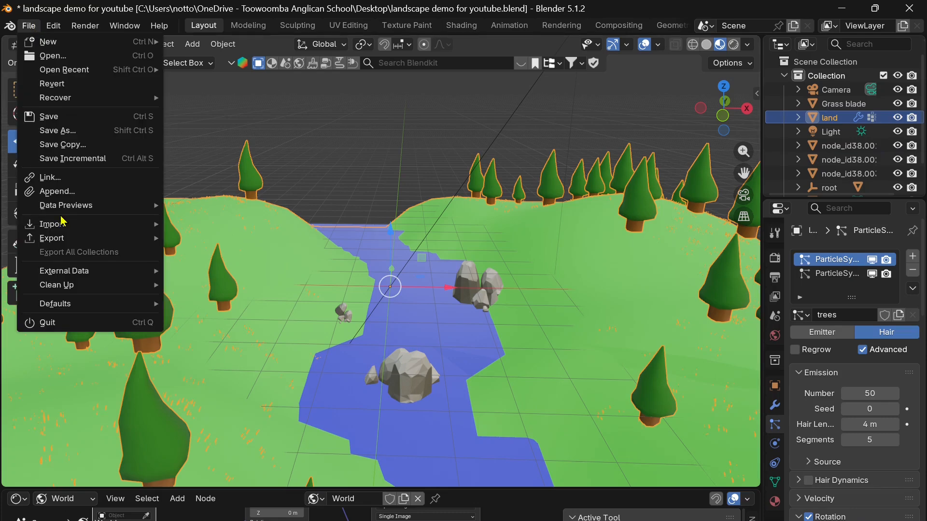
mouse_move(66, 229)
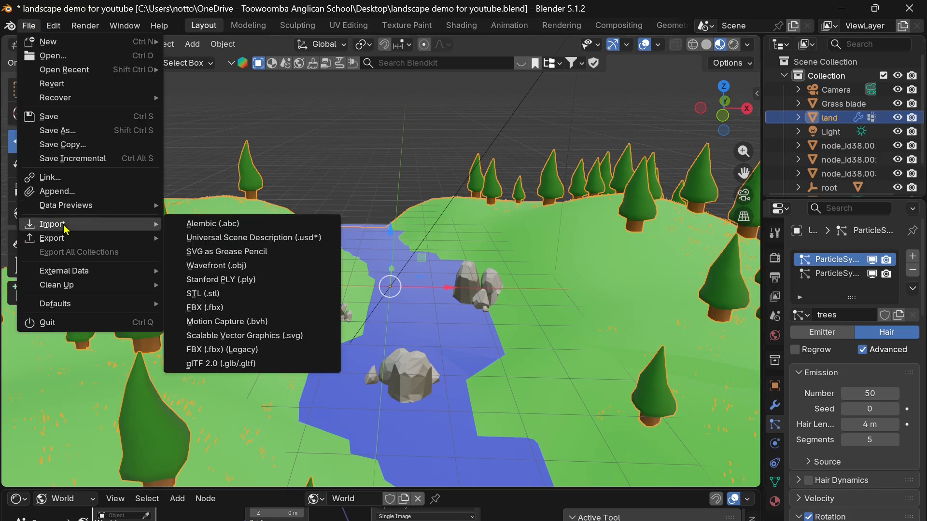
left_click(218, 366)
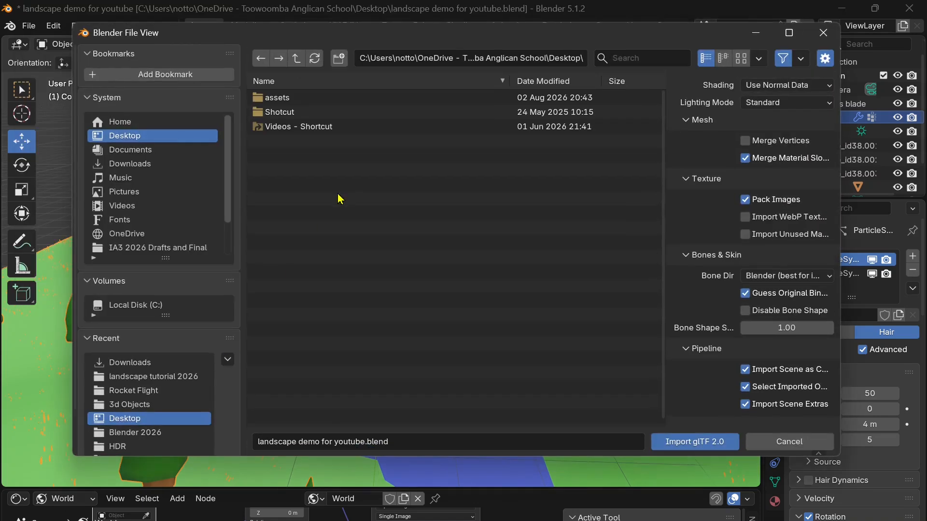
left_click(125, 367)
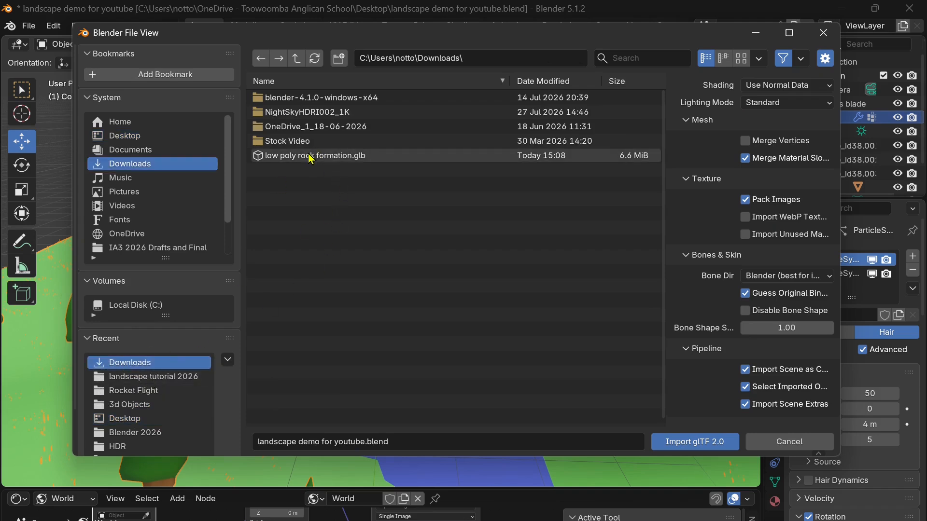
left_click(290, 159)
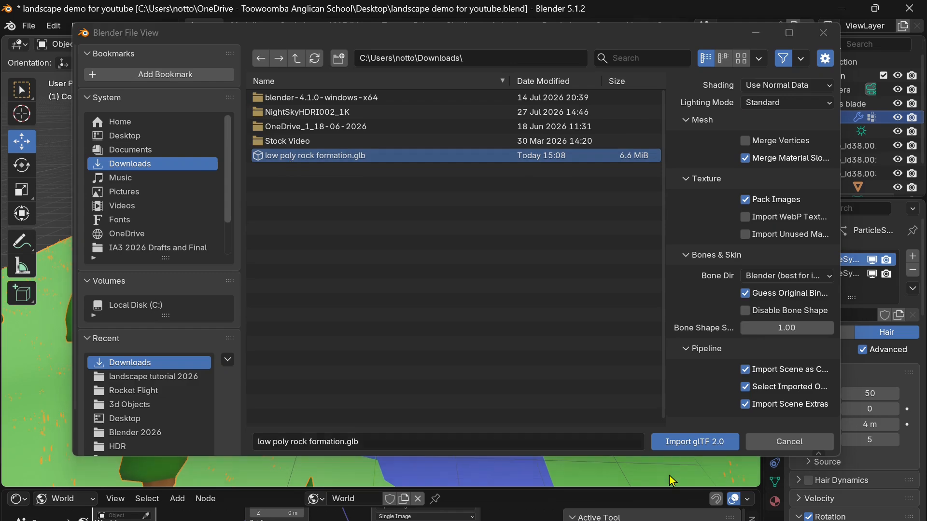
left_click(695, 442)
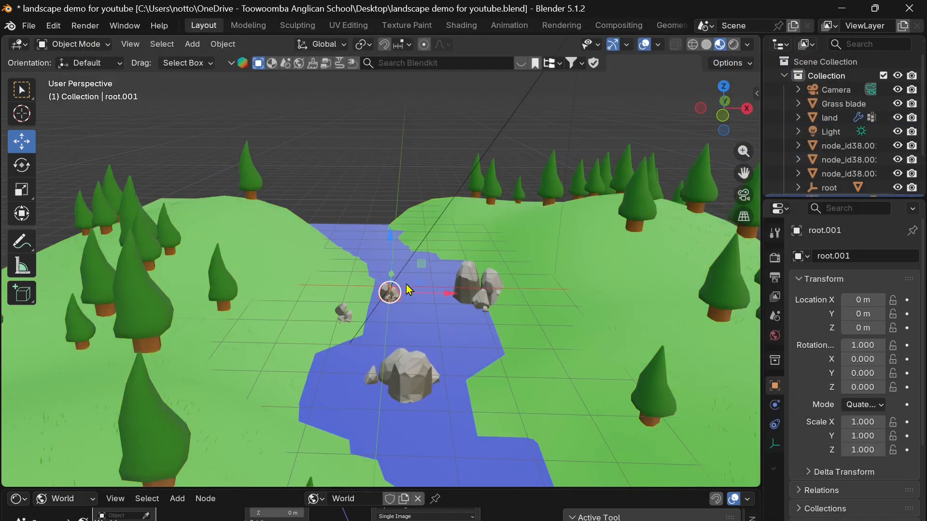
Step: Move the imported rocks onto the grassy bank beside the small rocks, at about X -1.74, Y -0.49, Z -0.22 m
scroll(408, 290, "up", 2)
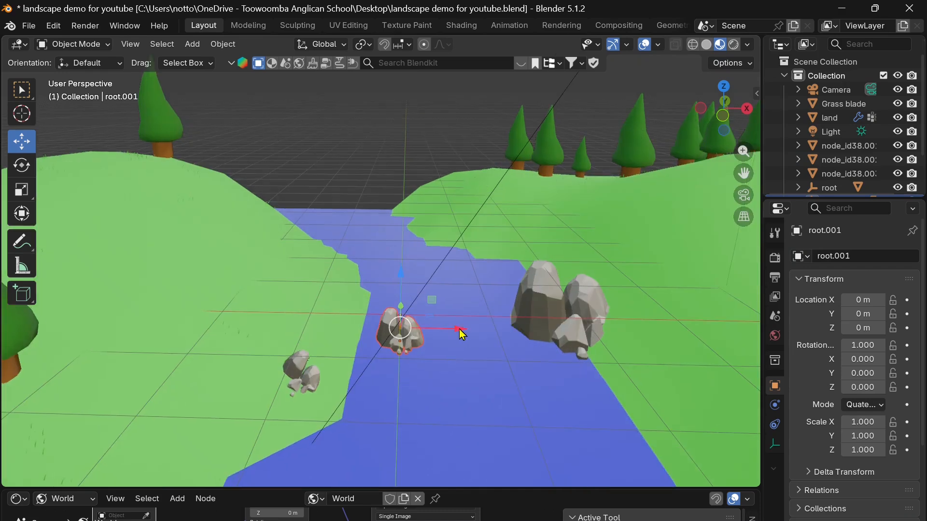
left_click_drag(462, 333, 235, 357)
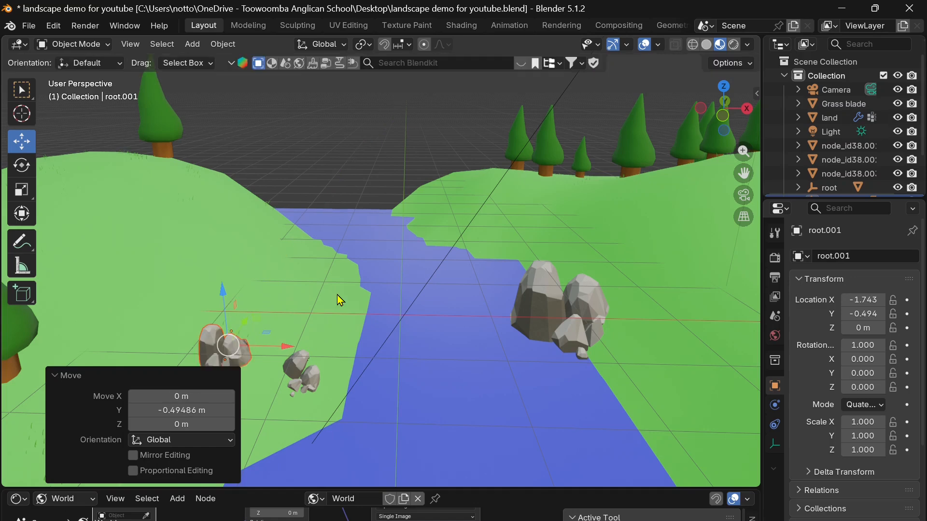
scroll(337, 295, "down", 5, "shift")
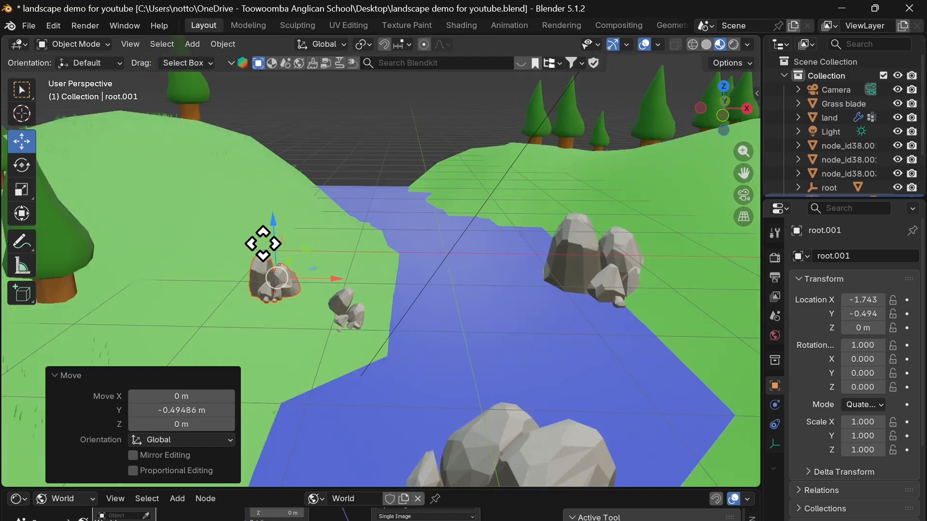
mouse_move(264, 244)
left_mouse_down()
mouse_move(259, 260)
mouse_move(304, 291)
left_mouse_up()
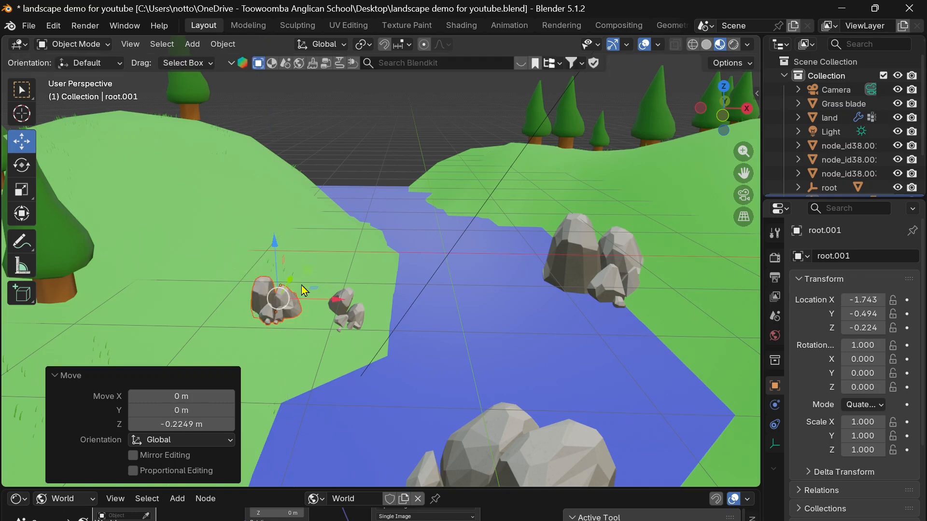
Step: Shift the rocks about -1.16 m along Y and sink them into the riverbank at Z -0.906 m, scaled to 1.629 and rotated 21.5°
middle_click_drag(302, 286, 227, 302)
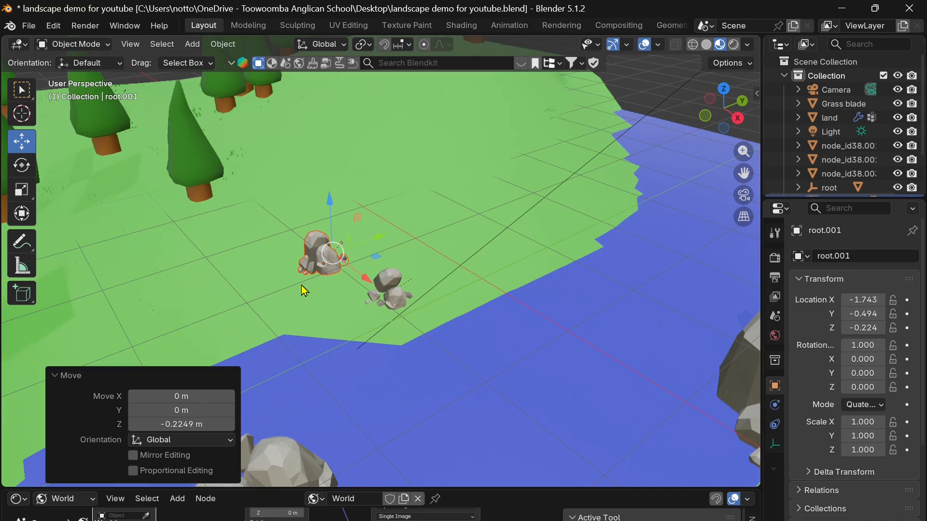
middle_click_drag(301, 285, 296, 286)
key("g")
key("y")
left_click(236, 236)
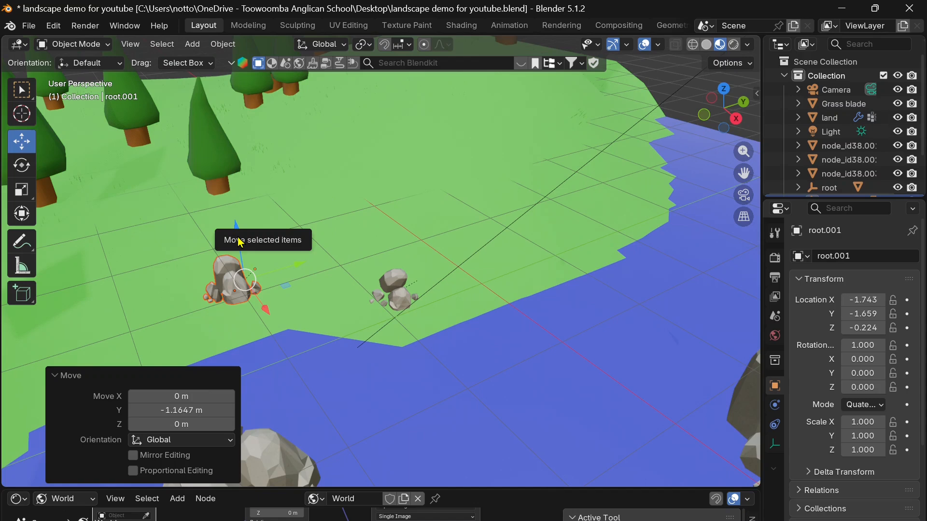
left_click_drag(241, 242, 246, 286)
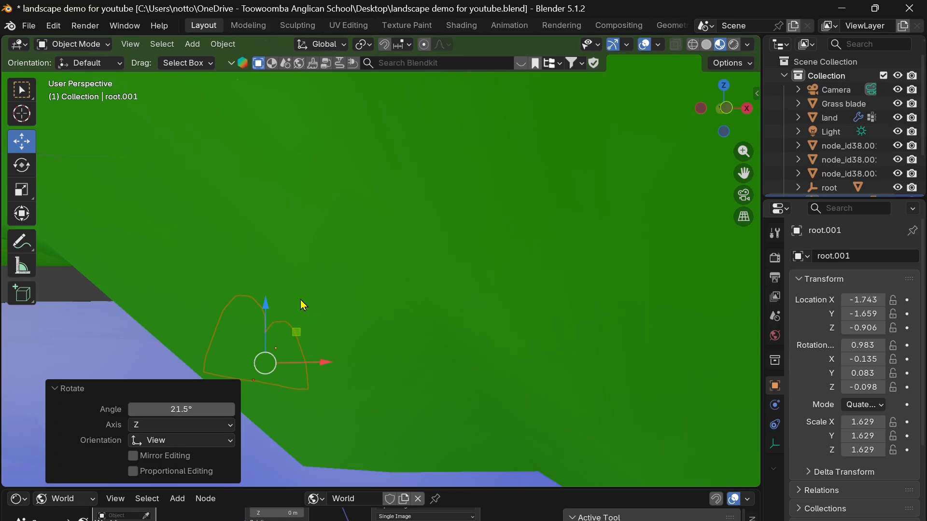
scroll(303, 305, "down", 5)
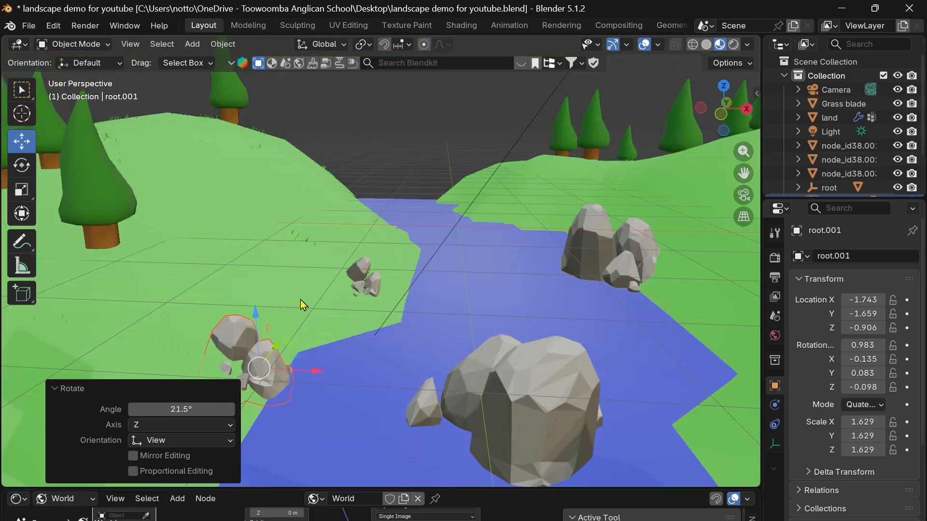
scroll(403, 300, "down", 3)
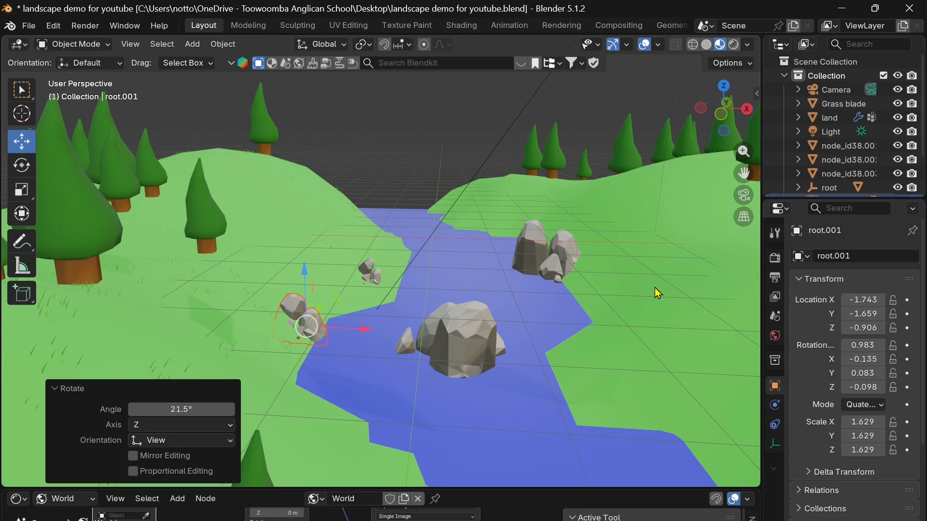
Step: Duplicate the rock formation and place the copy on the opposite grassy bank beside the tall rocks
left_click(725, 90)
key("shift+d")
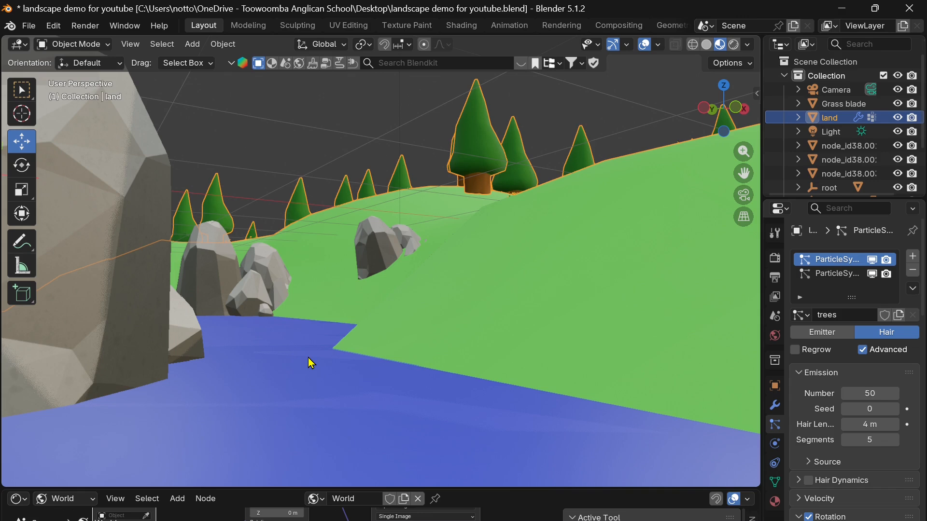
scroll(309, 363, "down", 3)
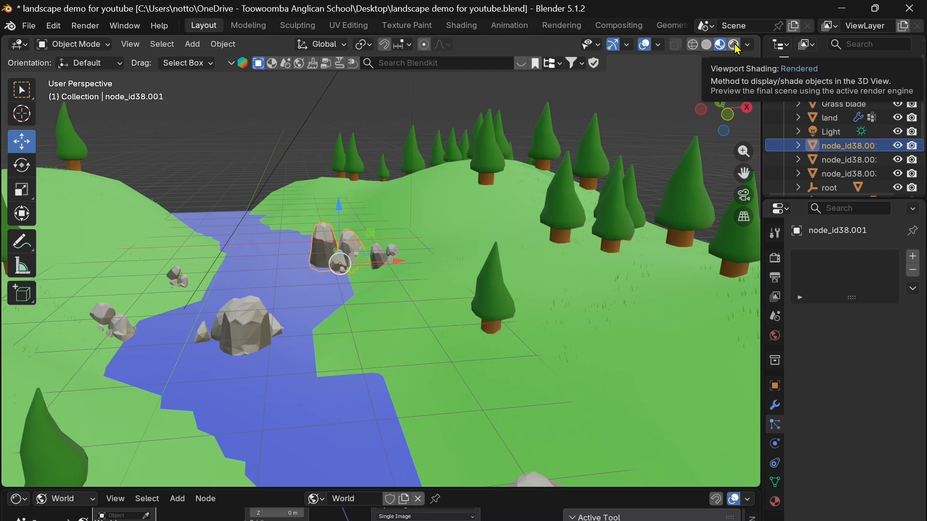
Step: Switch the viewport to rendered shading and turn the enlarged timeline area into a Shader Editor for the World shader
left_click(735, 47)
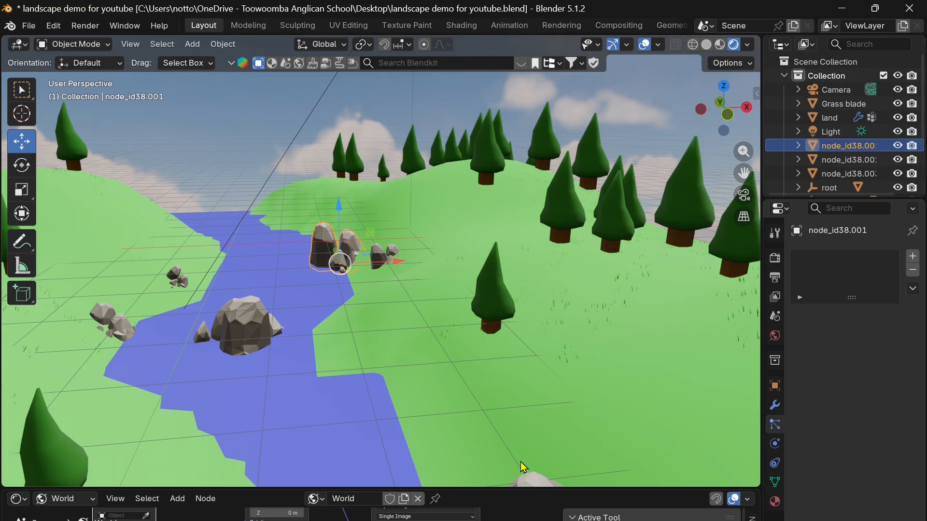
left_click_drag(523, 488, 426, 351)
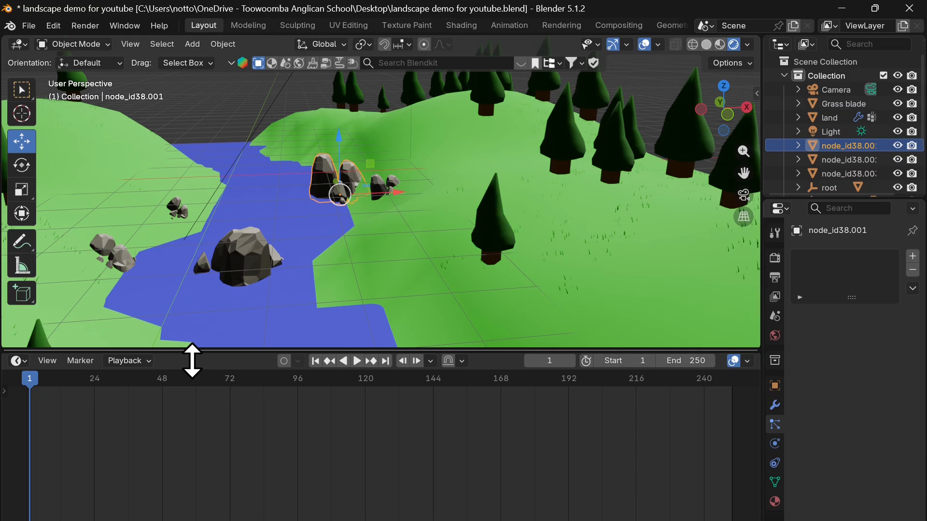
left_click_drag(192, 360, 193, 388)
left_click(18, 388)
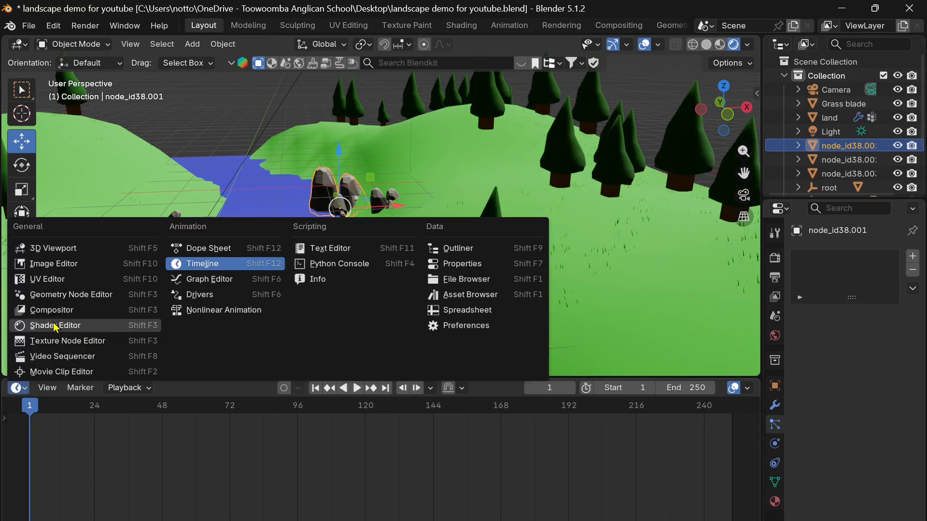
left_click(56, 326)
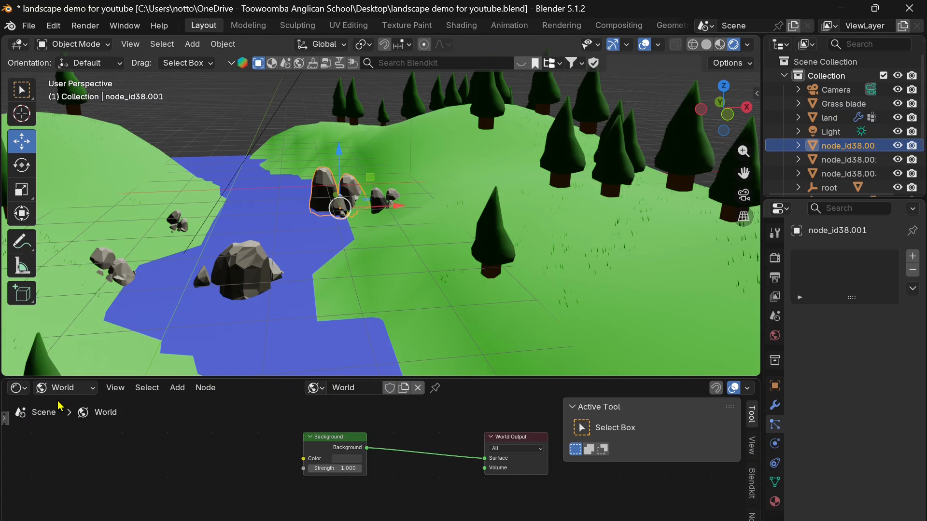
left_click(65, 388)
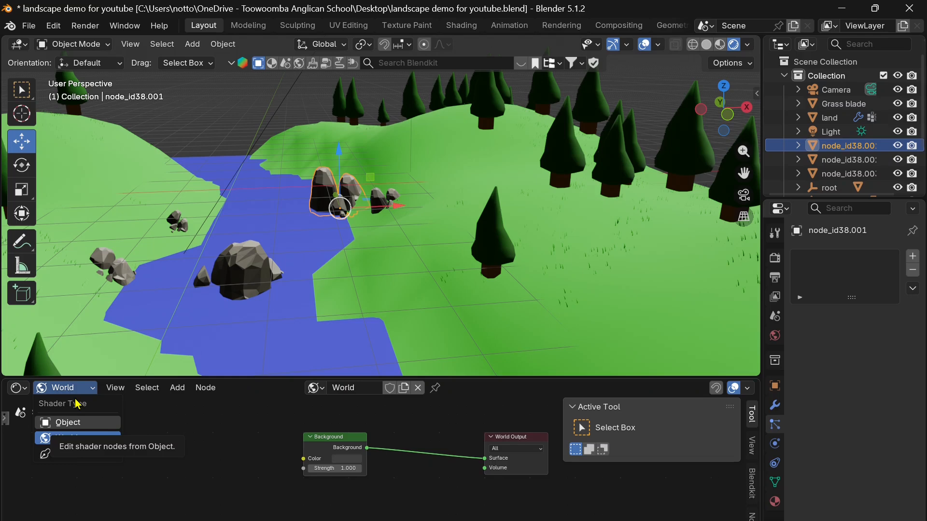
Step: Add an Environment Texture node before the Background node and connect its Color output to the Background Color
left_click(178, 388)
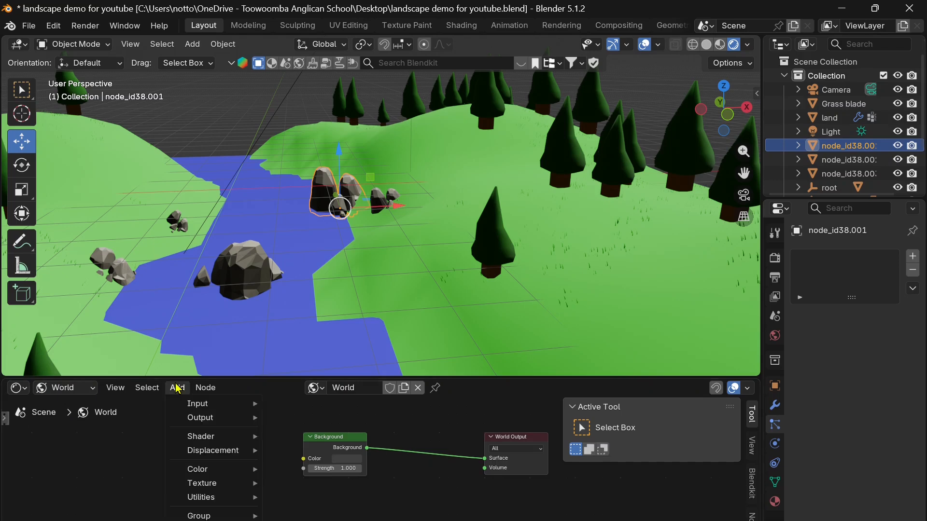
mouse_move(197, 491)
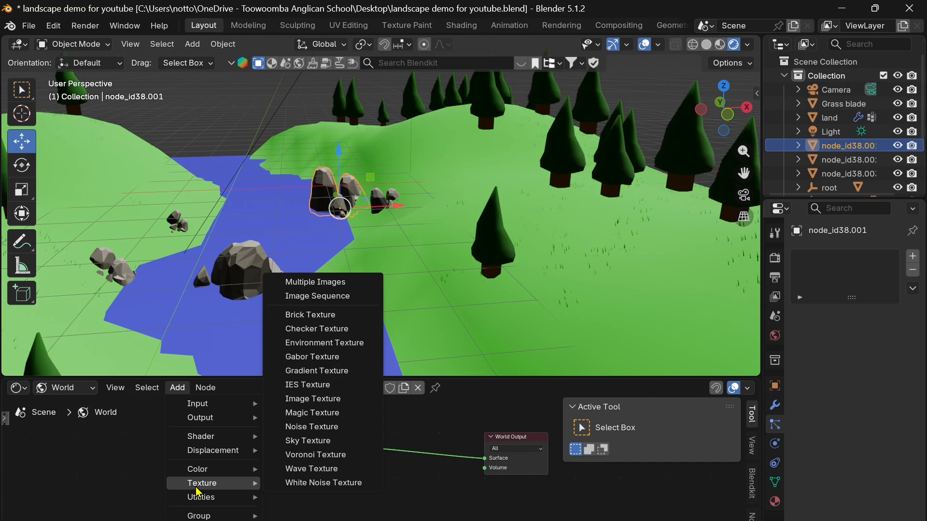
left_click(325, 344)
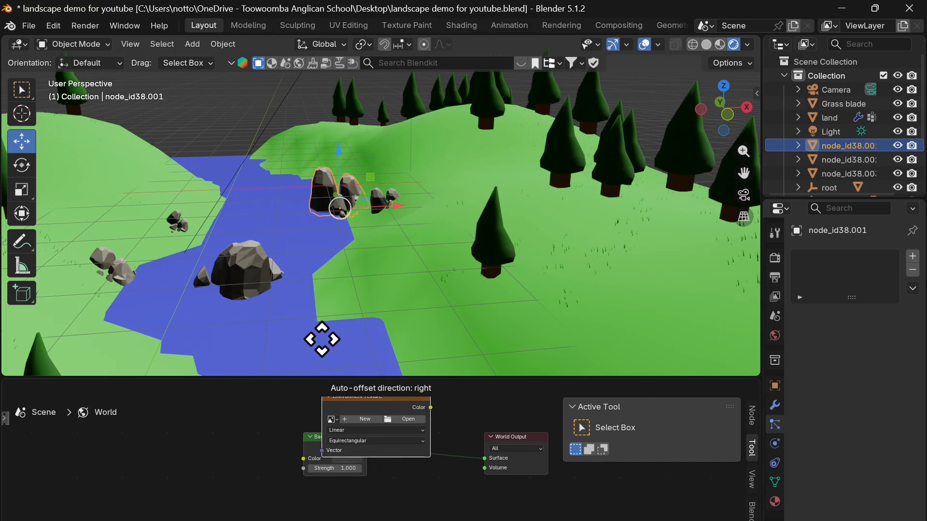
left_click(279, 449)
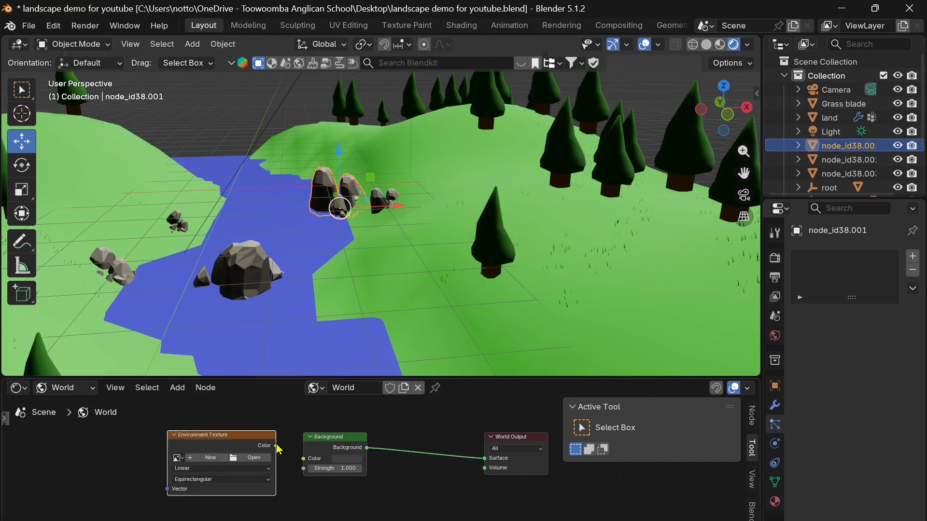
left_click_drag(275, 445, 300, 468)
Step: Load the sea-of-clouds_1K EXR image from the Downloads folder into the Environment Texture node as the sky
left_click(251, 457)
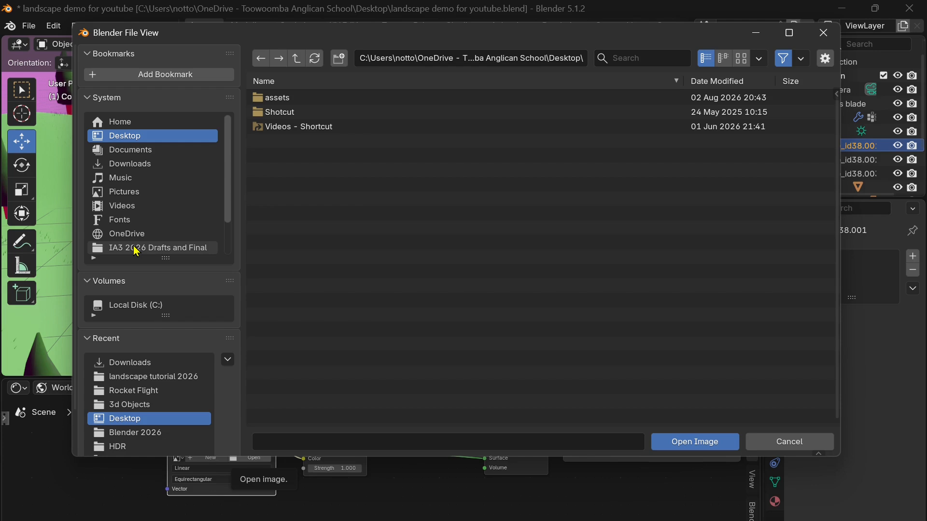
left_click(128, 362)
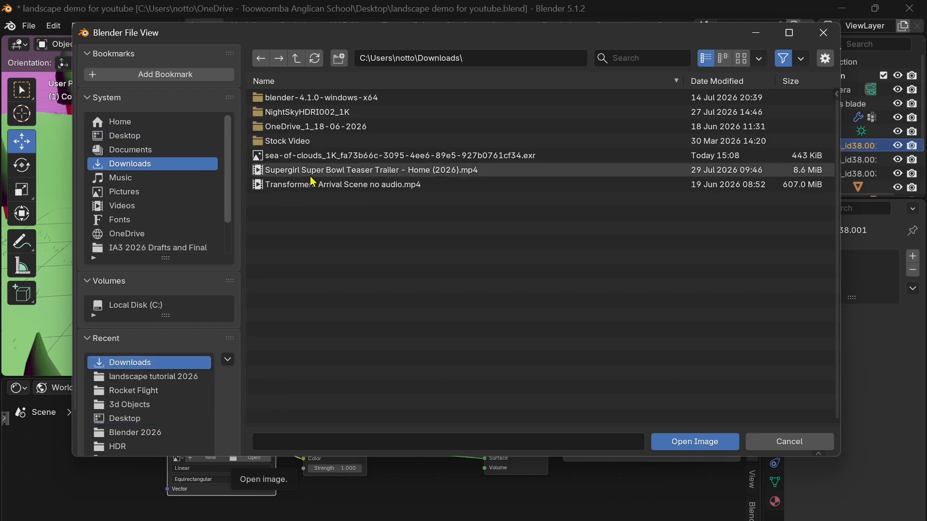
left_click(314, 162)
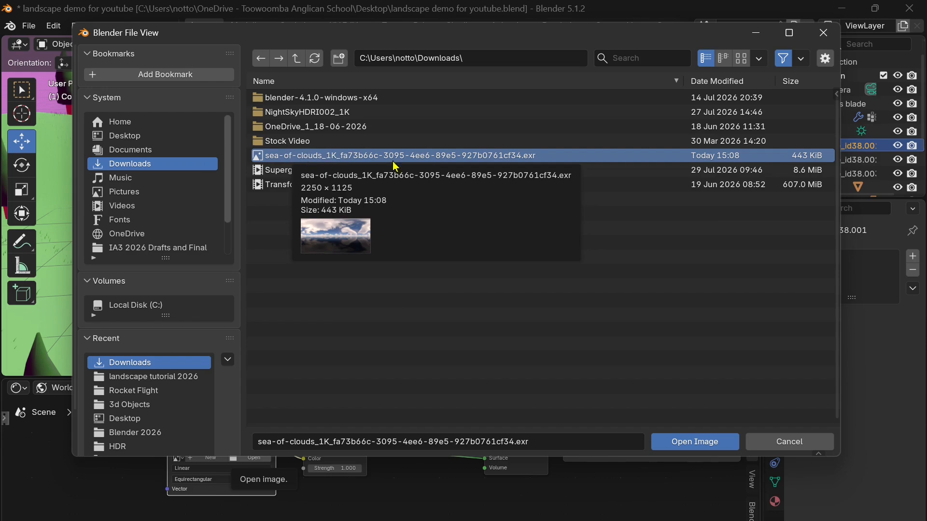
left_click(697, 443)
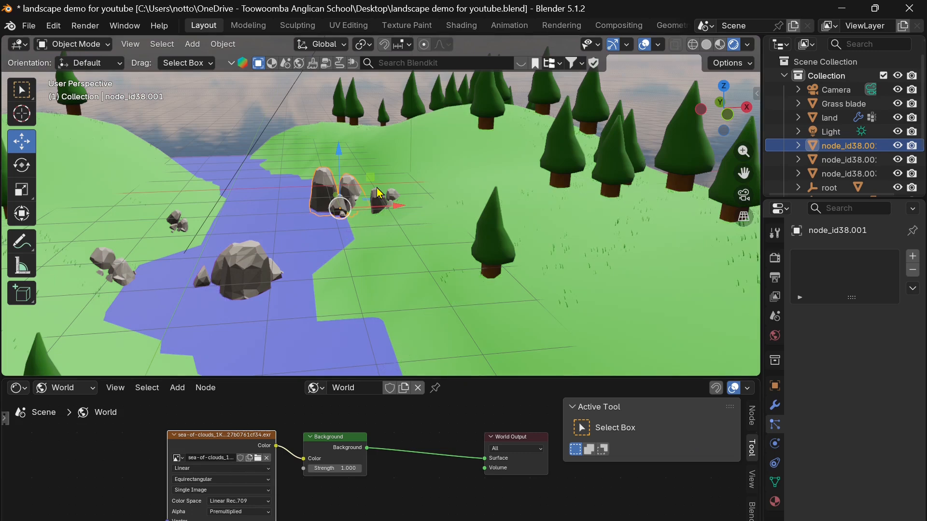
scroll(378, 193, "down", 4)
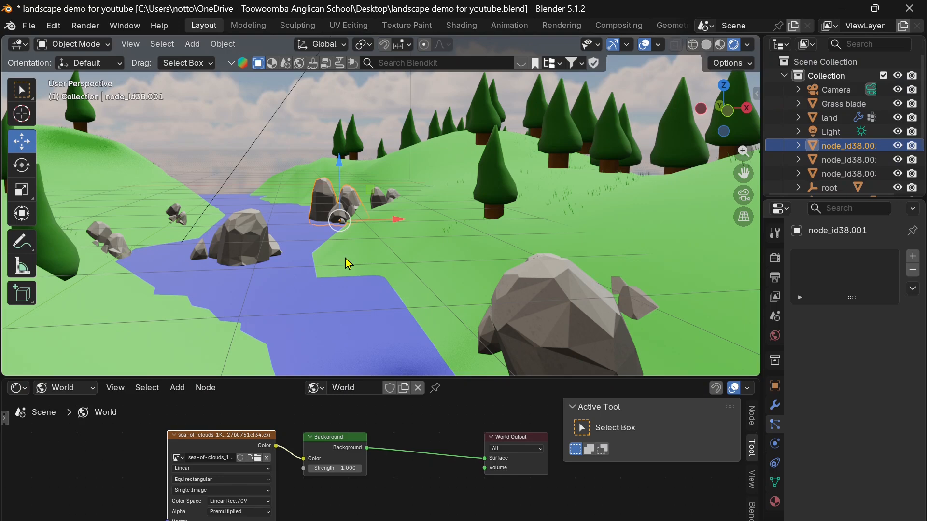
scroll(346, 259, "down", 4)
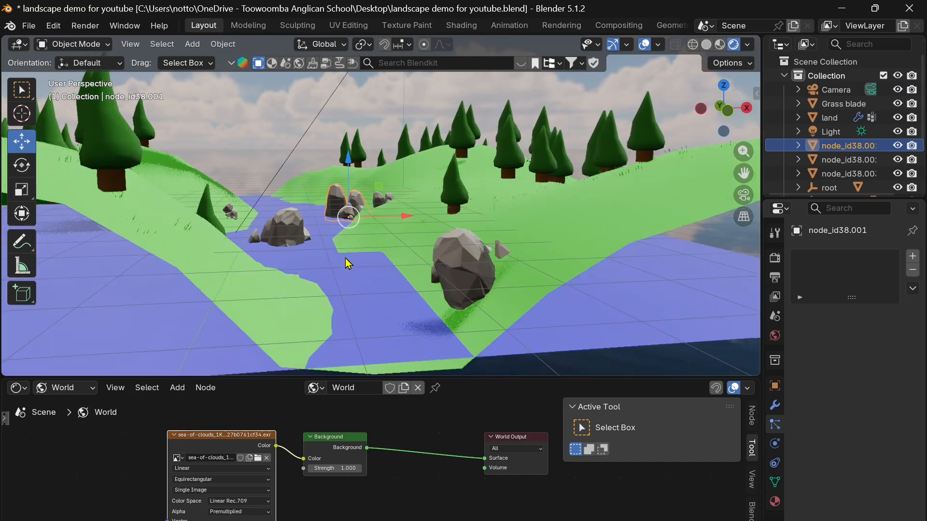
scroll(346, 263, "down", 3)
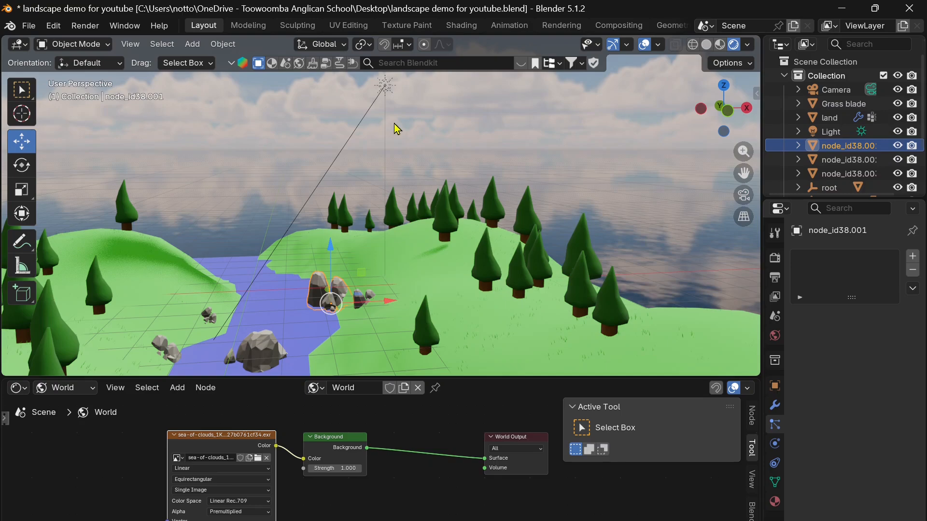
Step: Look over the landscape against the cloud sky and enlarge the Shader Editor area
scroll(406, 190, "down", 5, "shift")
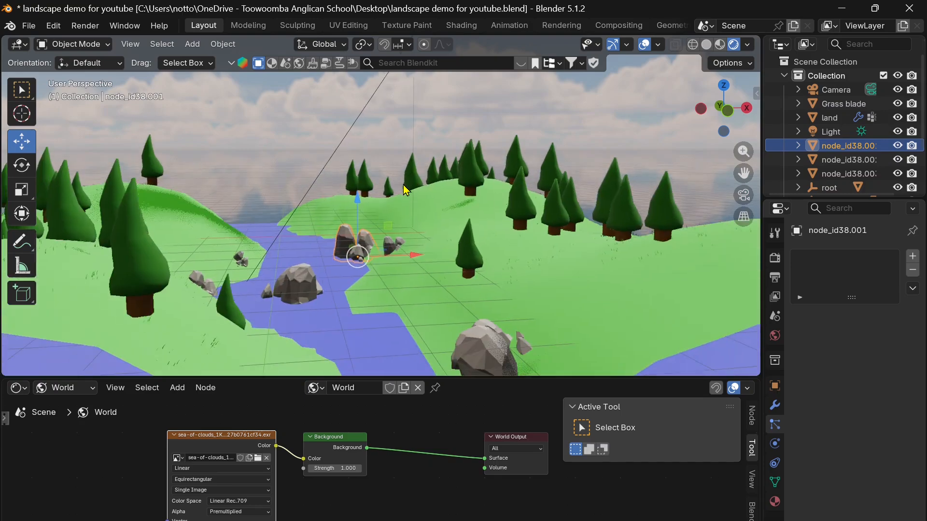
scroll(405, 190, "right", 5)
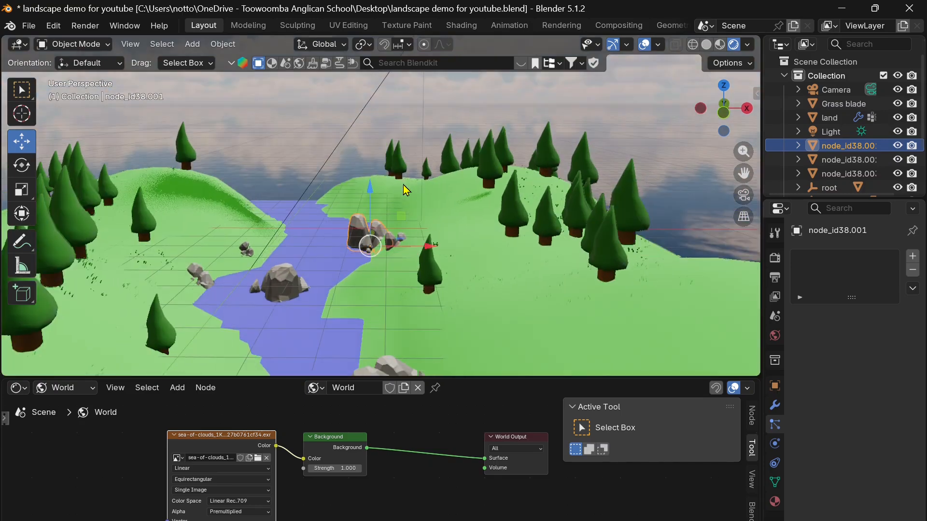
scroll(406, 191, "down", 3)
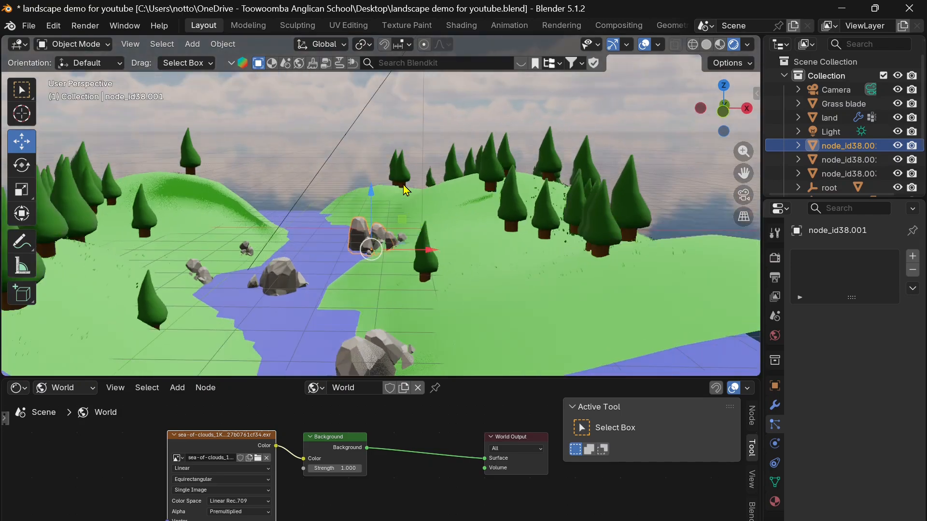
scroll(405, 191, "left", 1)
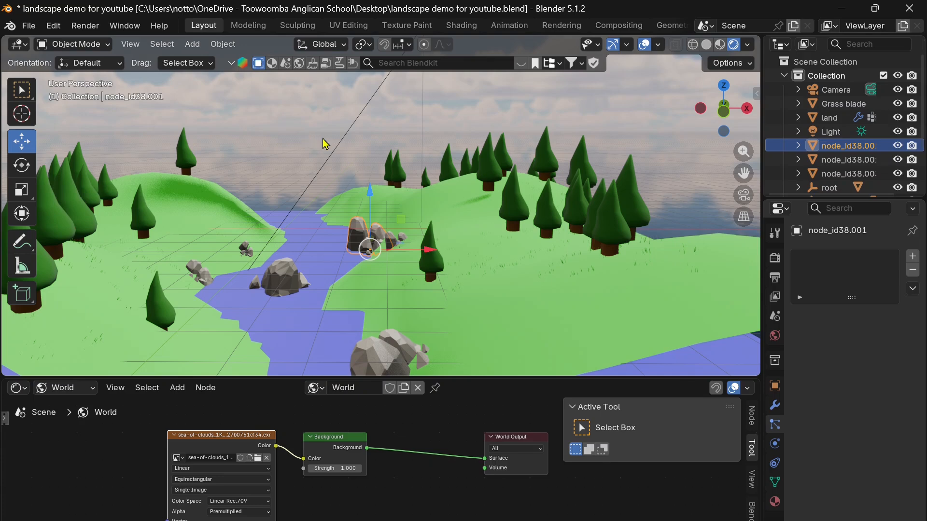
mouse_move(322, 139)
middle_mouse_down()
mouse_move(331, 126)
mouse_move(320, 132)
middle_mouse_up()
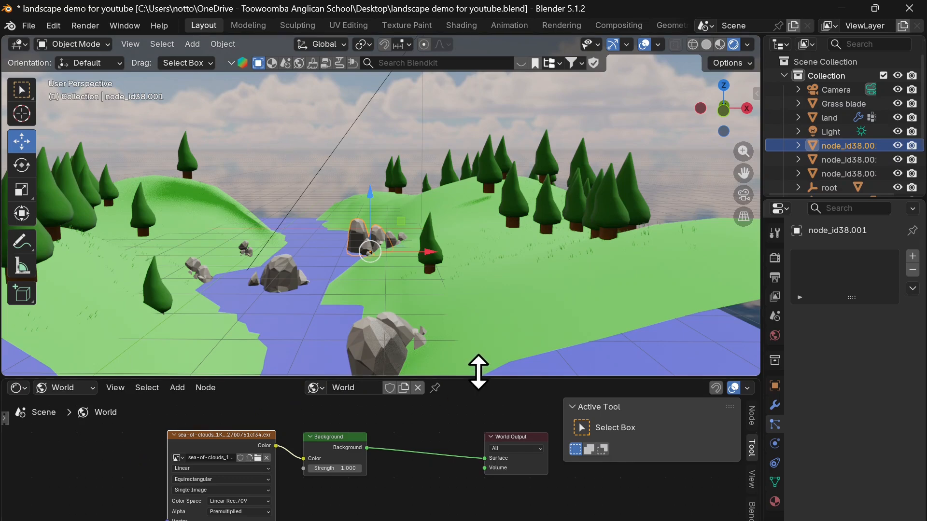
left_click_drag(492, 375, 505, 333)
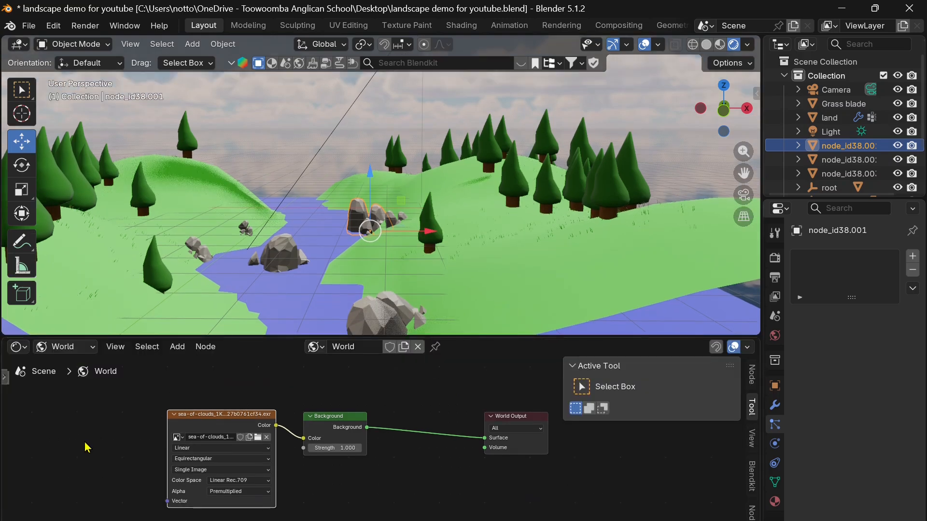
Step: Add a Texture Coordinate node to the World shader, well ahead of the sea-of-clouds Environment Texture node
scroll(85, 442, "left", 4)
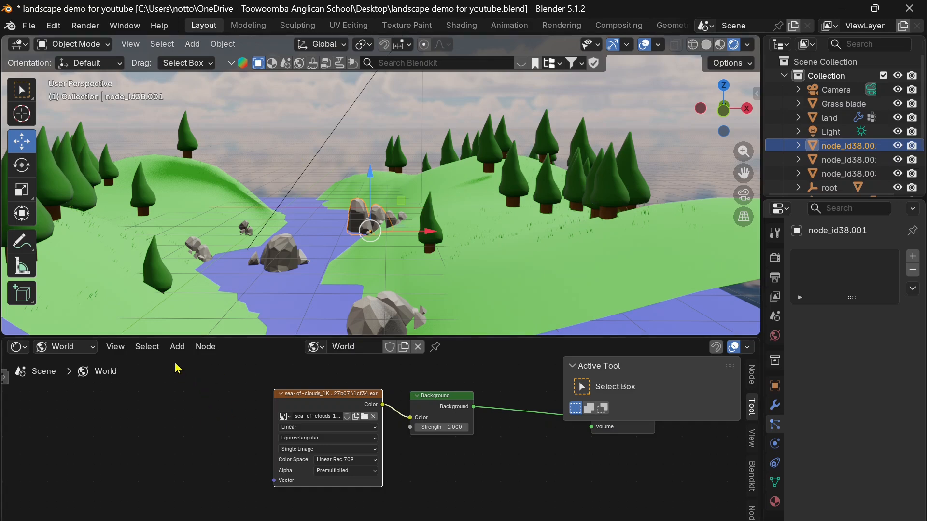
left_click(179, 347)
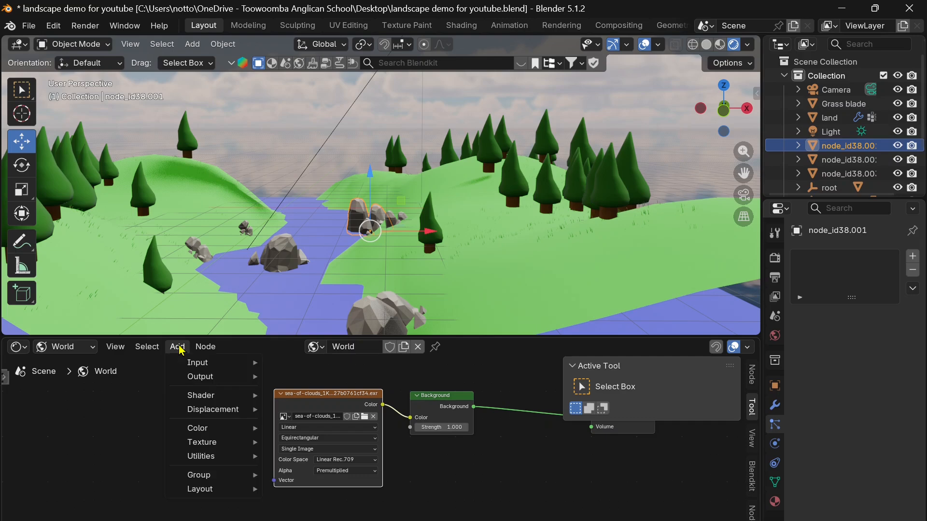
mouse_move(227, 364)
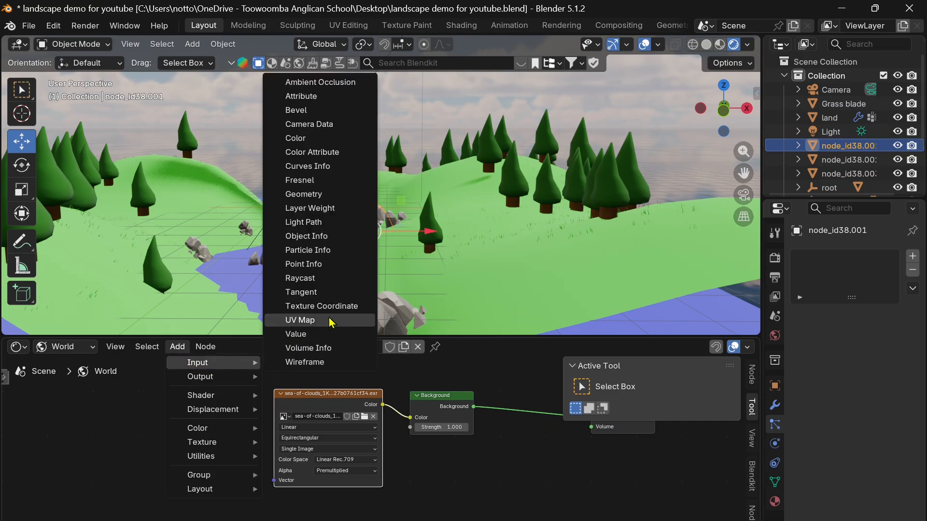
left_click(321, 306)
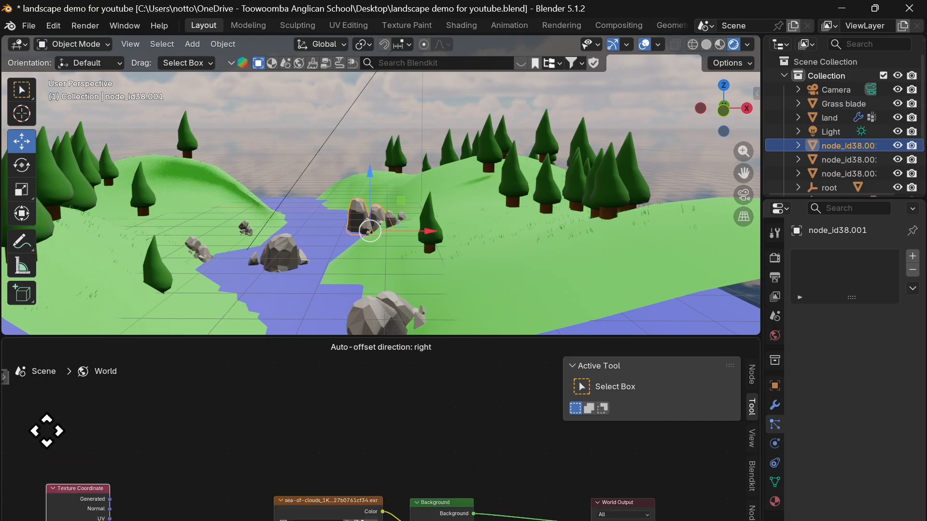
left_click(42, 437)
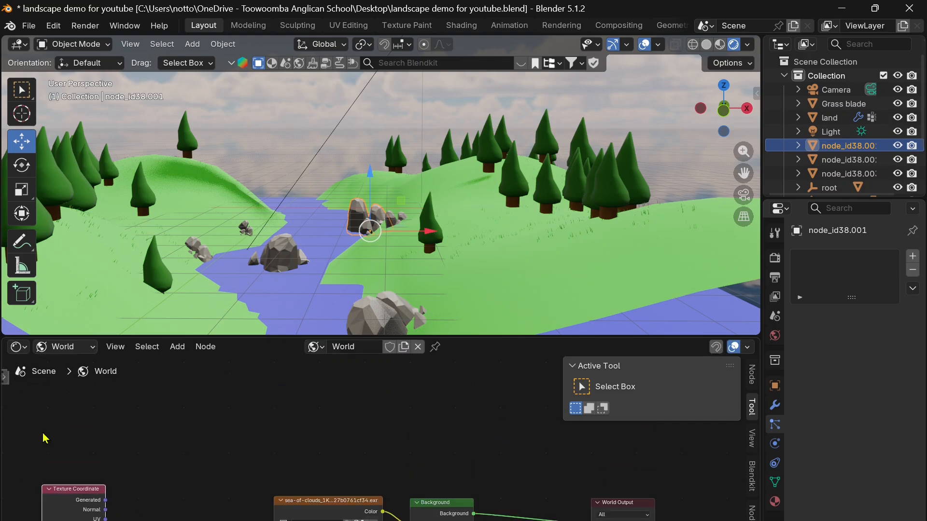
Step: Add a Mapping node and place it between the Texture Coordinate and Environment Texture nodes
left_click(184, 352)
mouse_move(218, 457)
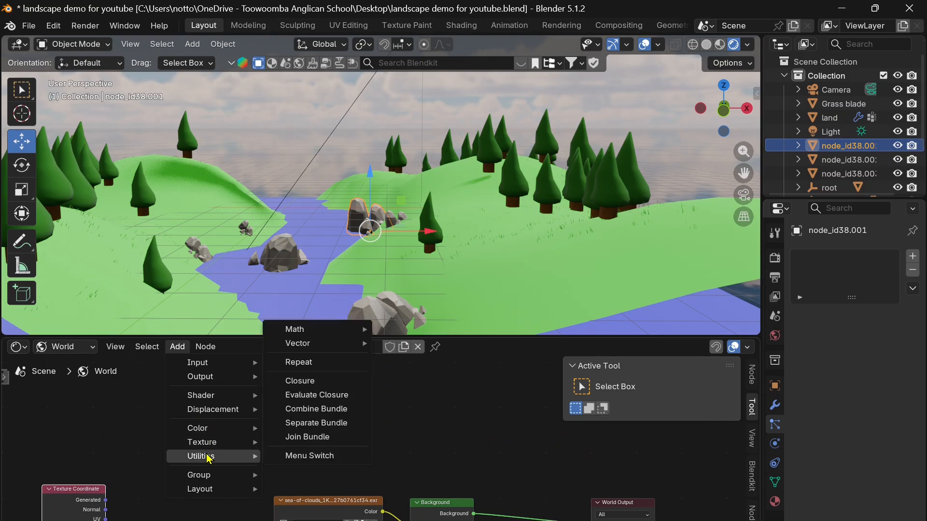
mouse_move(326, 346)
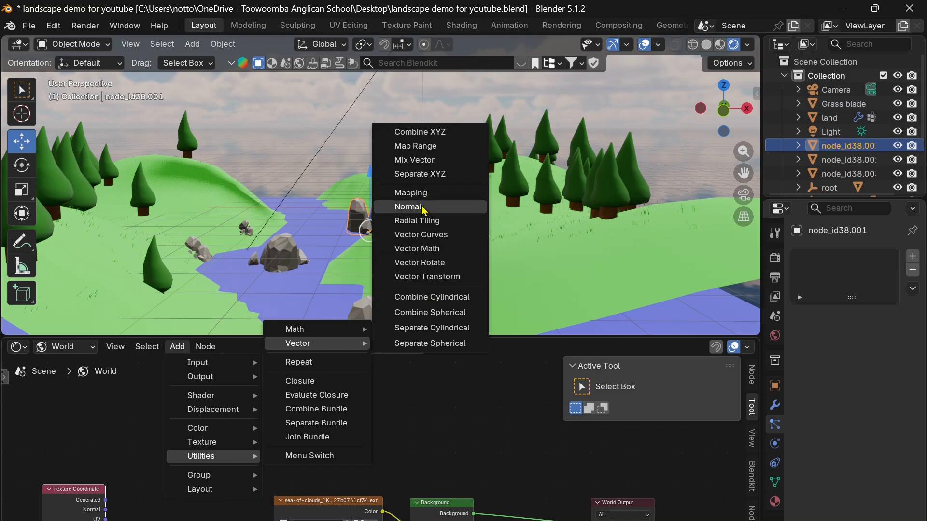
left_click(431, 193)
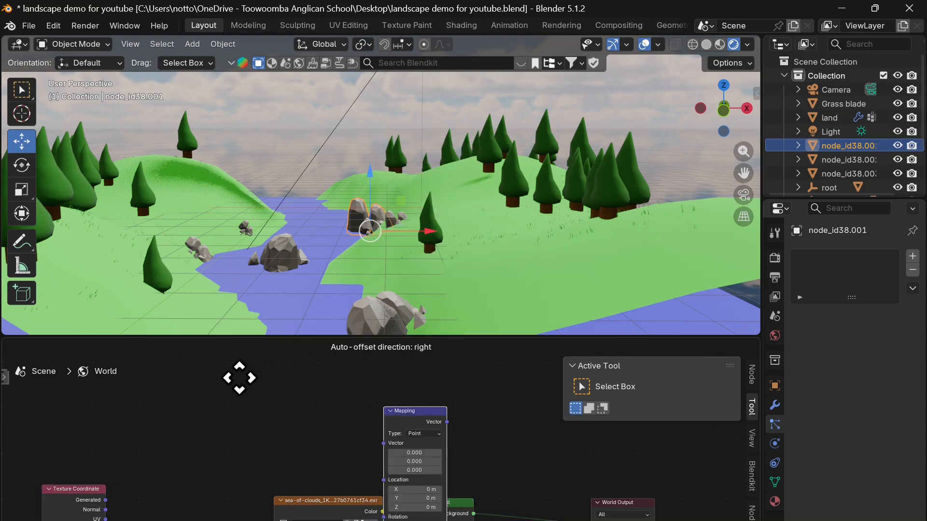
left_click(198, 387)
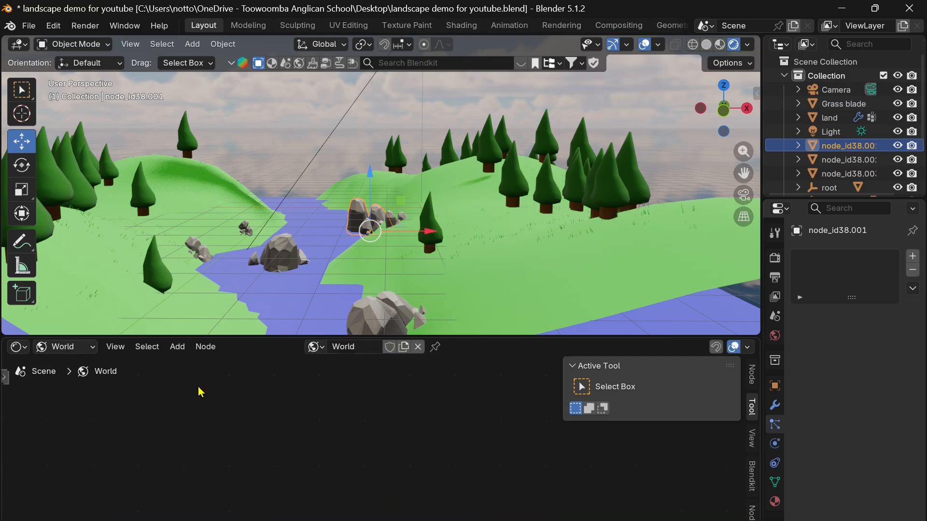
scroll(275, 452, "down", 5)
scroll(275, 453, "up", 2)
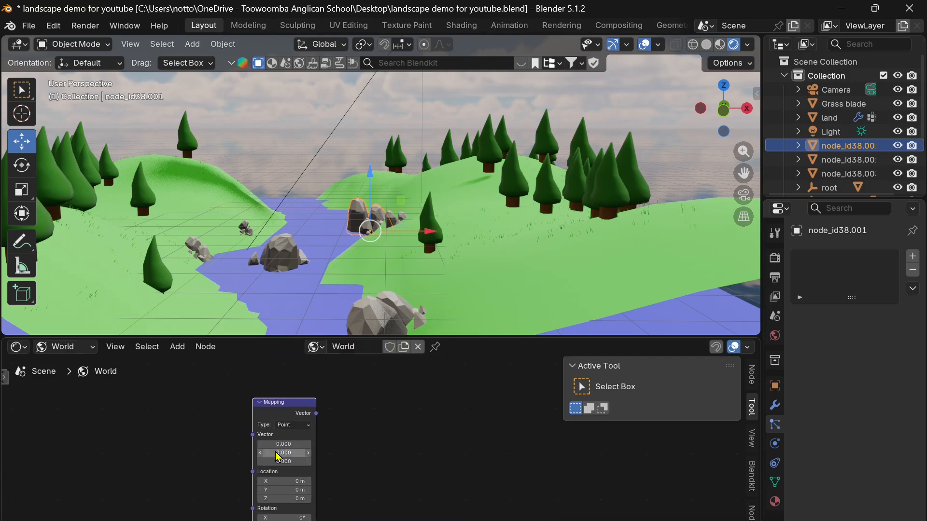
scroll(278, 456, "down", 3)
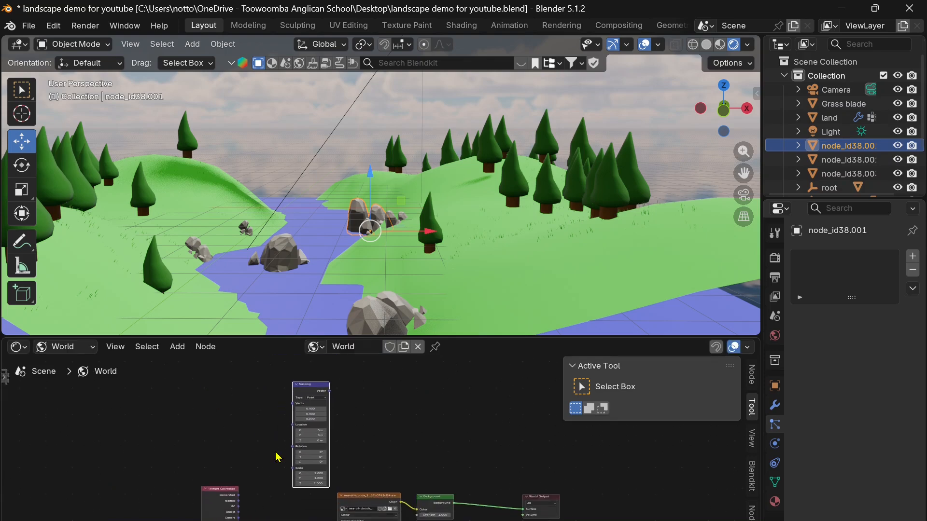
left_click_drag(317, 380, 281, 435)
left_click_drag(314, 386, 270, 483)
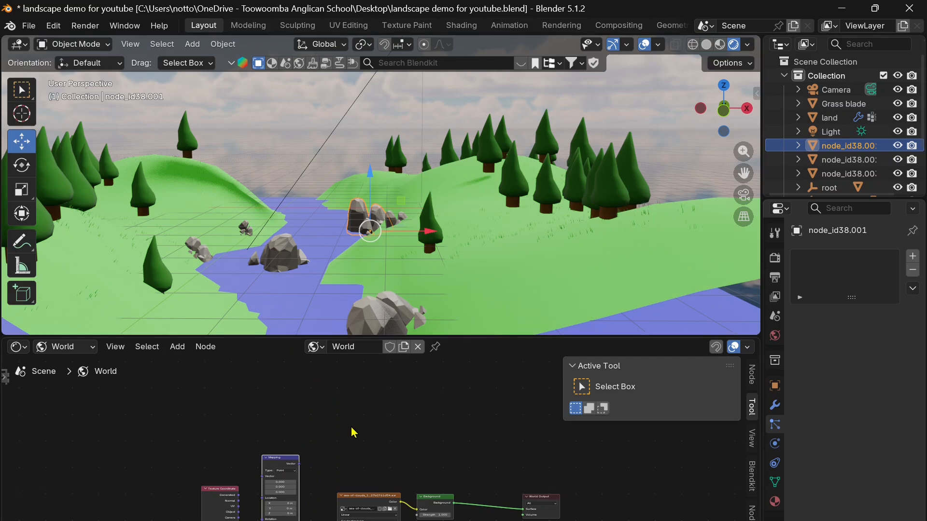
Step: Connect the Texture Coordinate's Generated output to the Mapping Vector input, and the Mapping output to the Environment Texture's Vector input
scroll(354, 433, "down", 3)
scroll(354, 433, "up", 1)
scroll(353, 433, "down", 1)
scroll(353, 433, "up", 4)
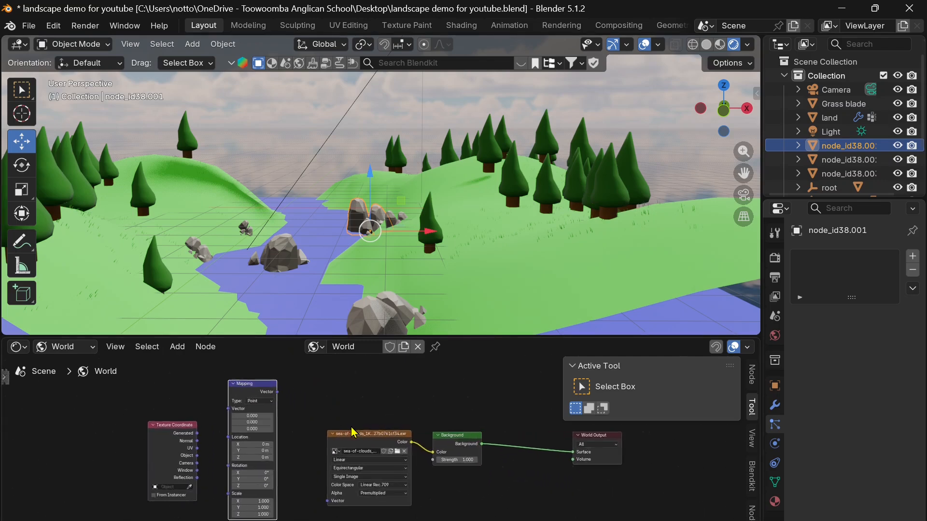
left_click_drag(159, 427, 119, 407)
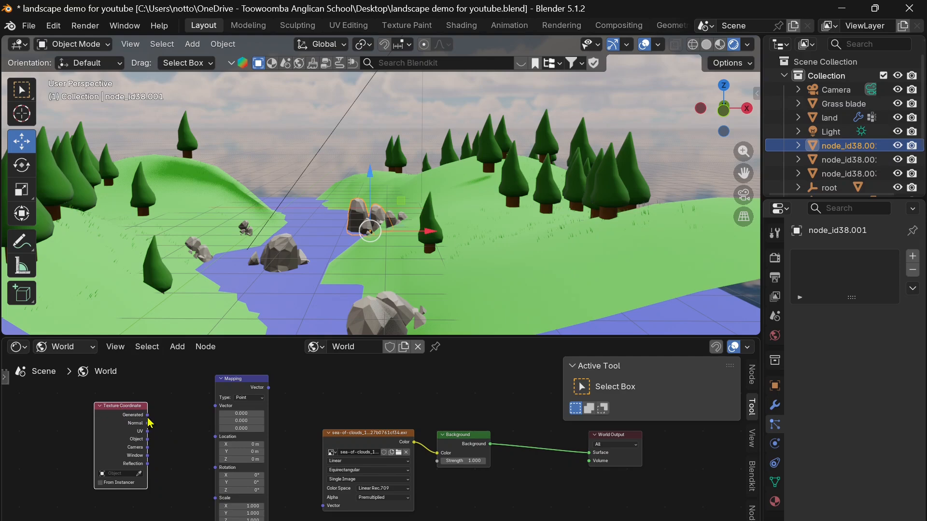
left_click_drag(148, 417, 216, 407)
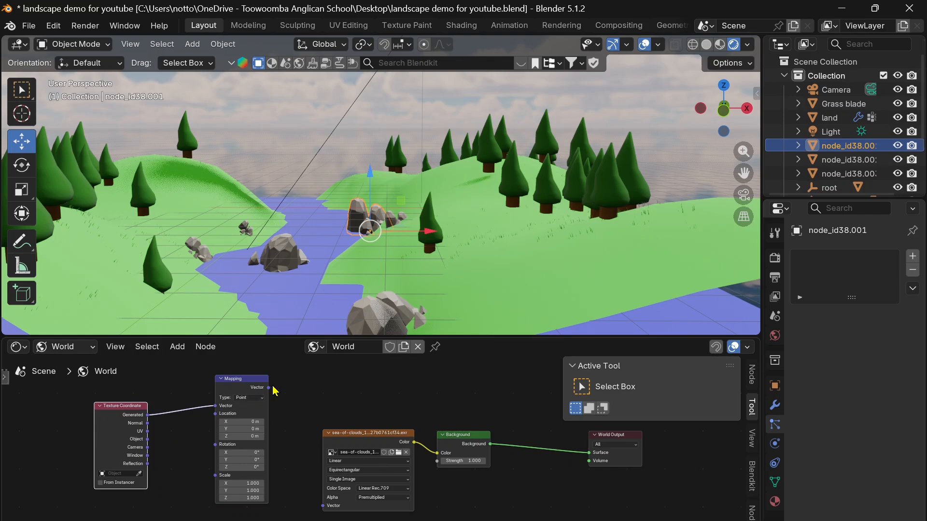
left_click_drag(269, 391, 323, 486)
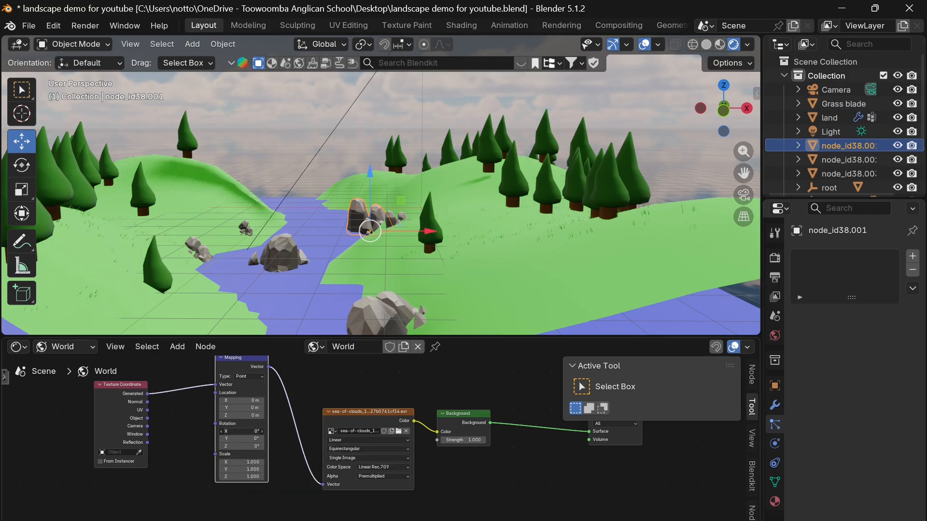
Step: Rotate the sky with the Mapping node by setting Rotation X to 7.3°, Y to -3.1° and Z to 93.1°
left_click_drag(241, 431, 269, 431)
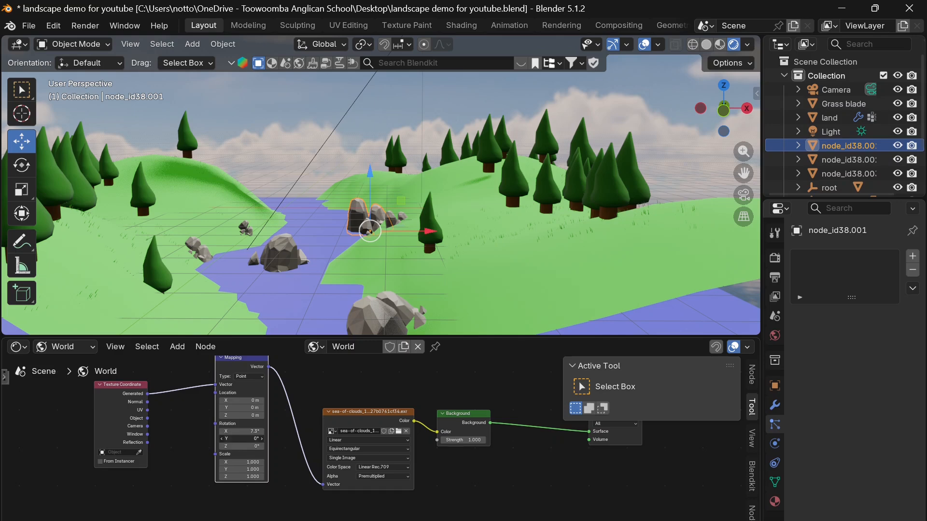
left_click_drag(242, 439, 230, 439)
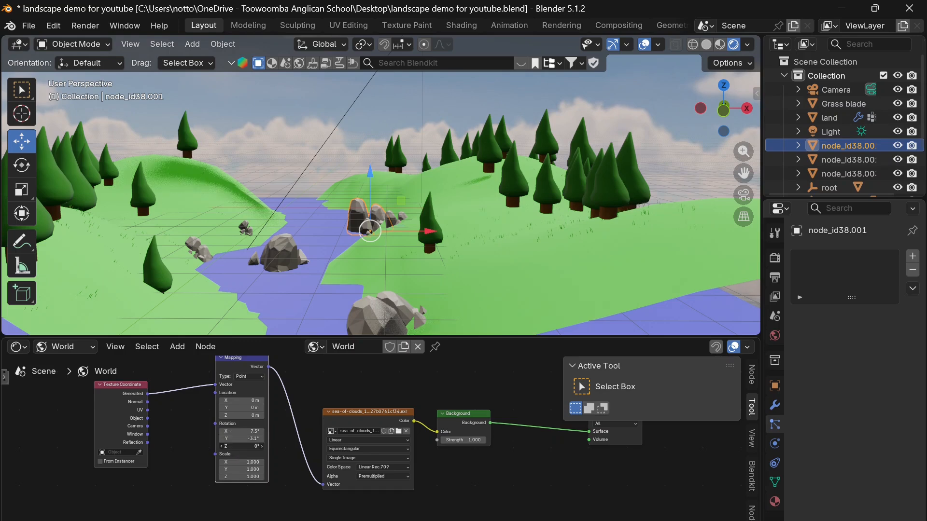
left_click_drag(242, 446, 314, 446)
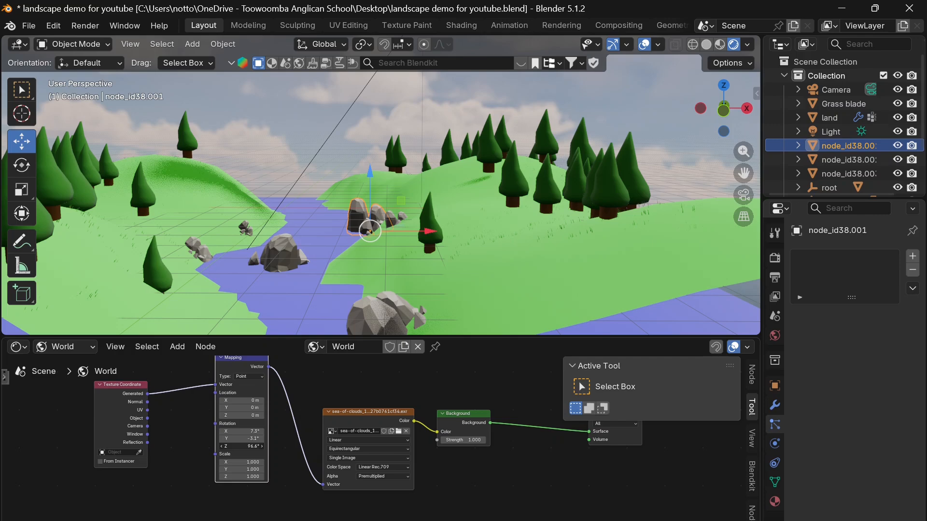
left_click_drag(314, 446, 311, 446)
Step: Save the landscape file and shrink the Shader Editor to give the 3D viewport more room
left_click(30, 26)
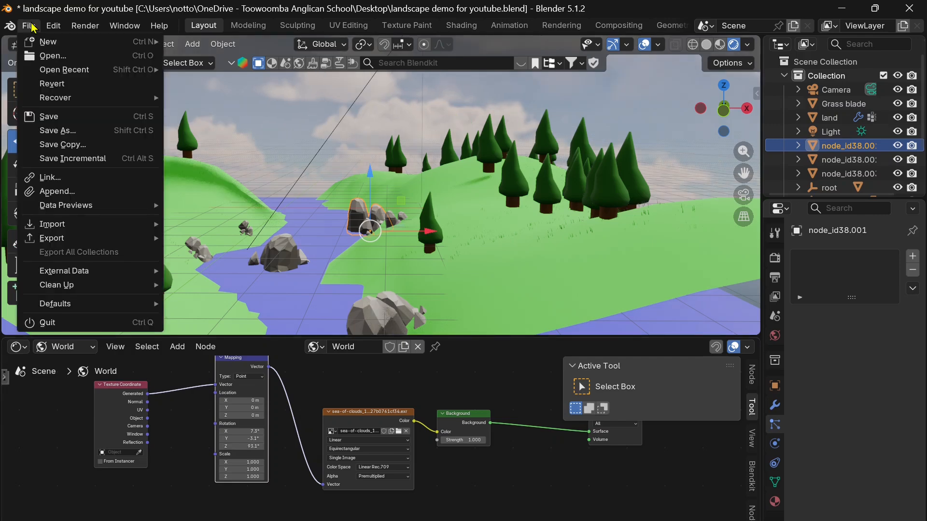
left_click(54, 119)
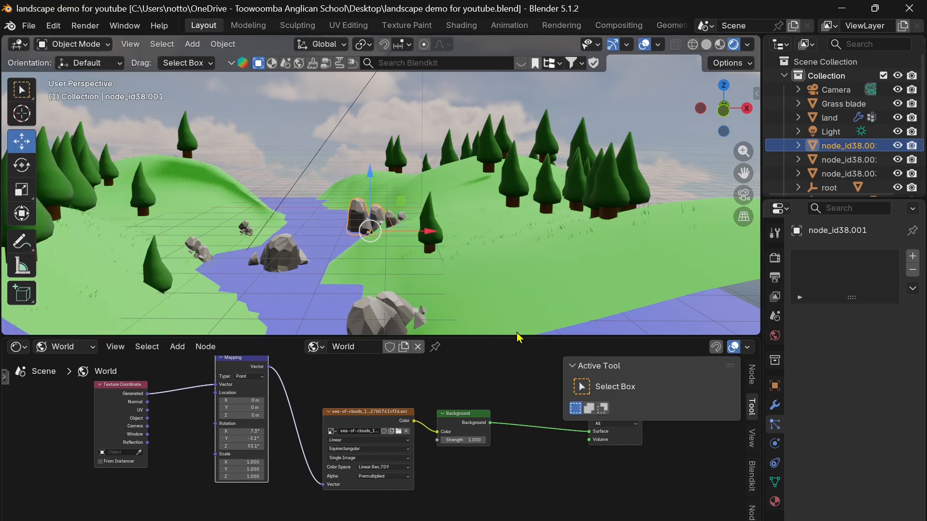
left_click_drag(516, 336, 492, 465)
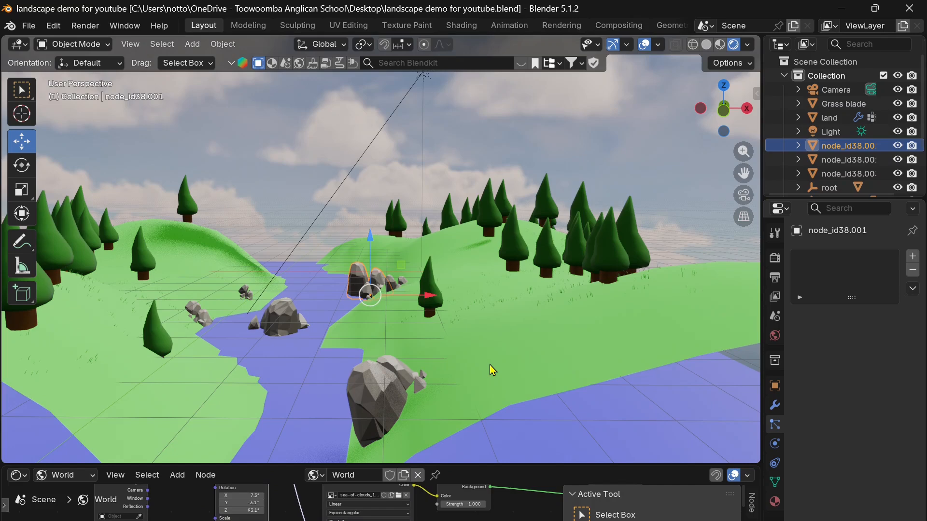
Step: Inspect the landscape under the rotated sky and select the large rock formation in the middle of the river
middle_click_drag(490, 366, 487, 375)
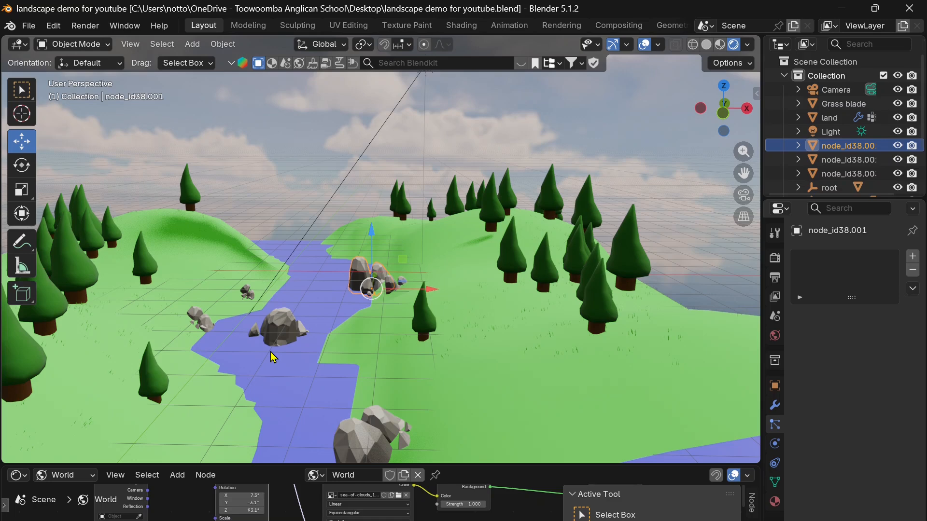
middle_click_drag(274, 357, 371, 325)
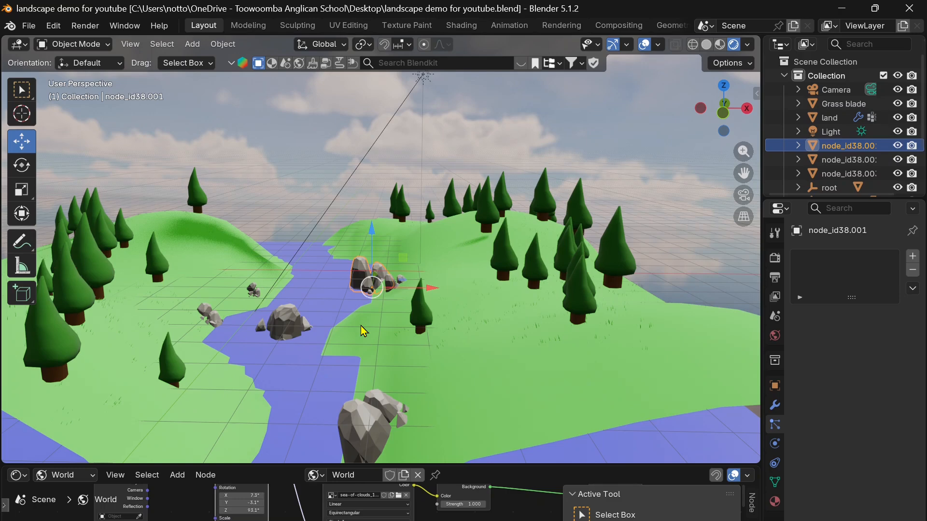
scroll(361, 326, "up", 1)
left_click(286, 325)
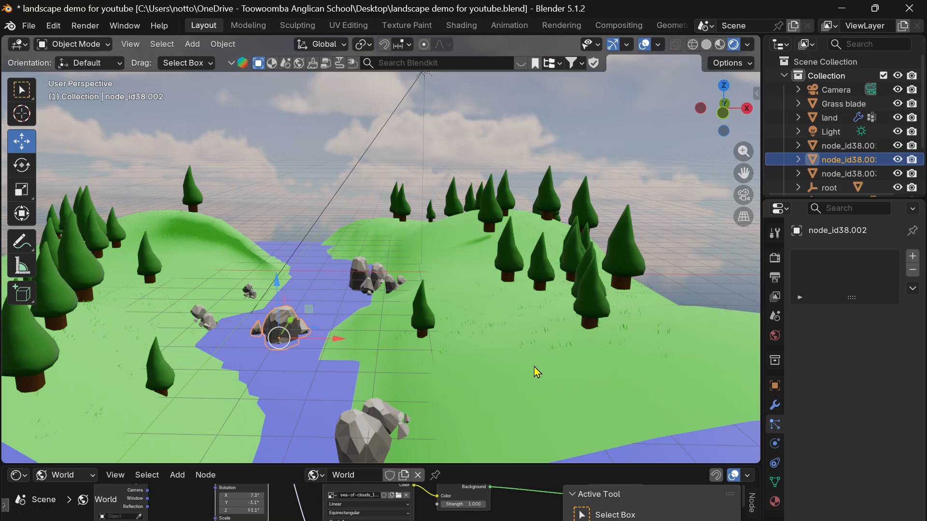
middle_click_drag(538, 371, 203, 365)
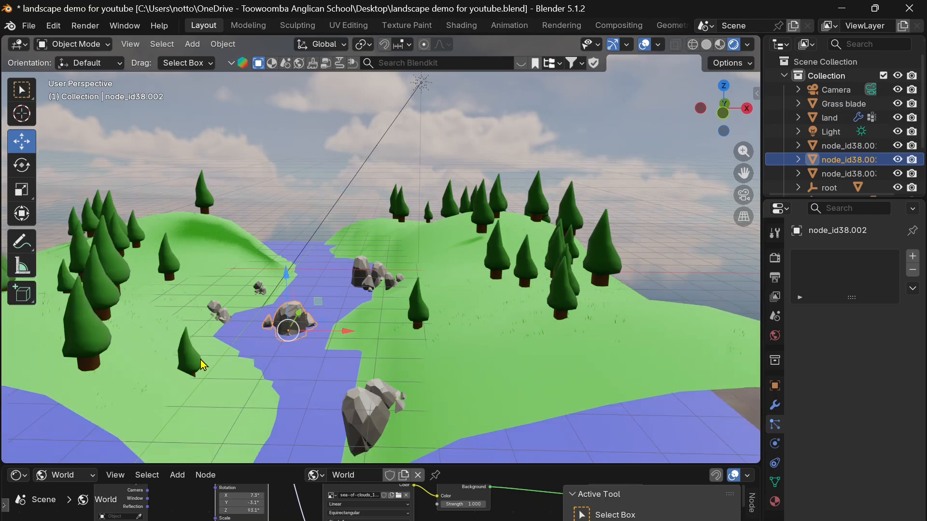
Step: Switch the viewport to the camera view and check the Camera to View lock in the view settings
left_click(744, 196)
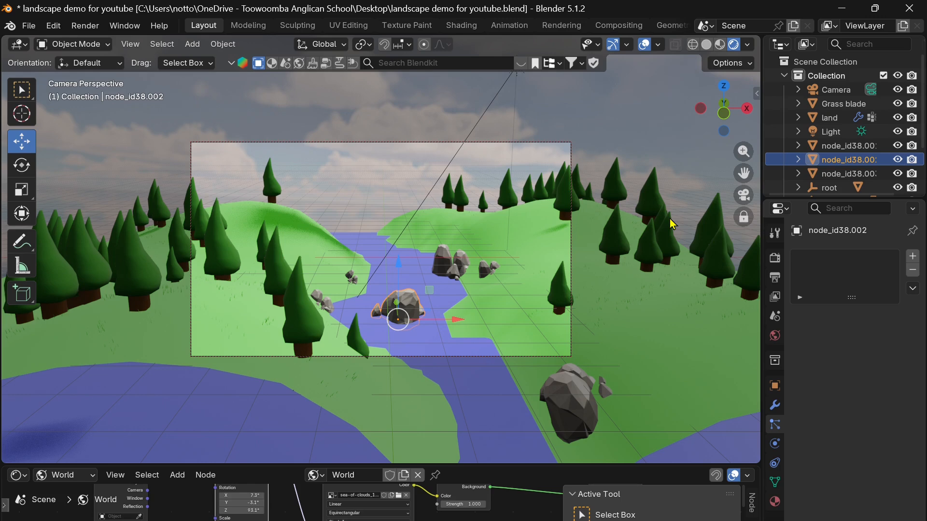
key("n")
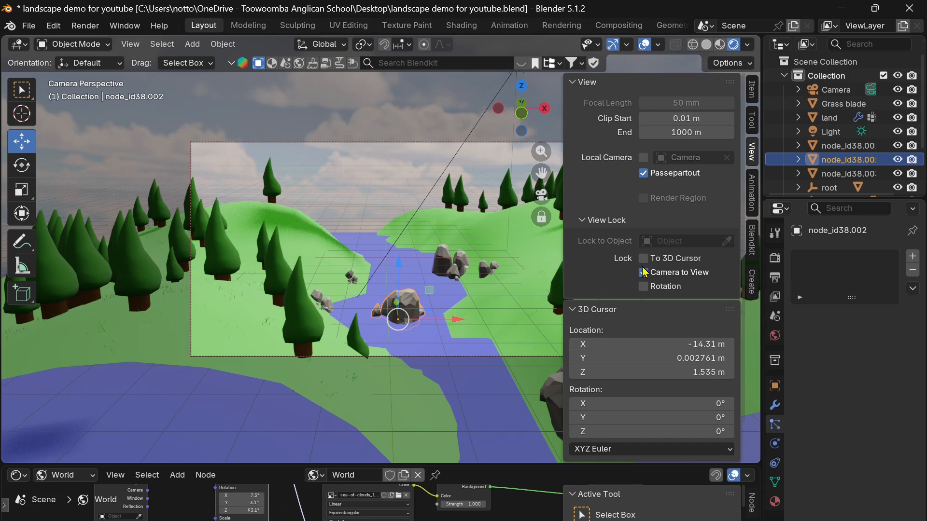
left_click(752, 158)
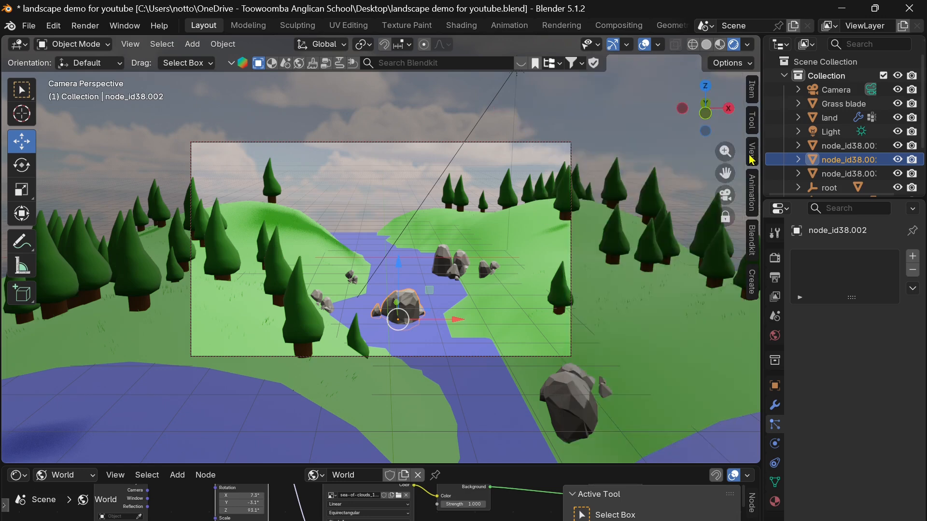
Step: Turn on the Camera to View lock so navigating moves the camera, and select the land object
left_click(752, 156)
left_click(644, 273)
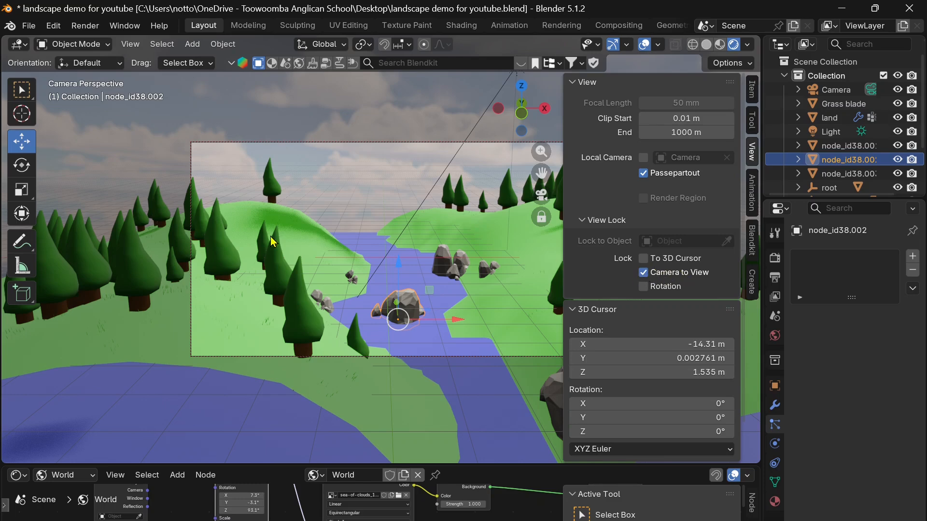
left_click(309, 242)
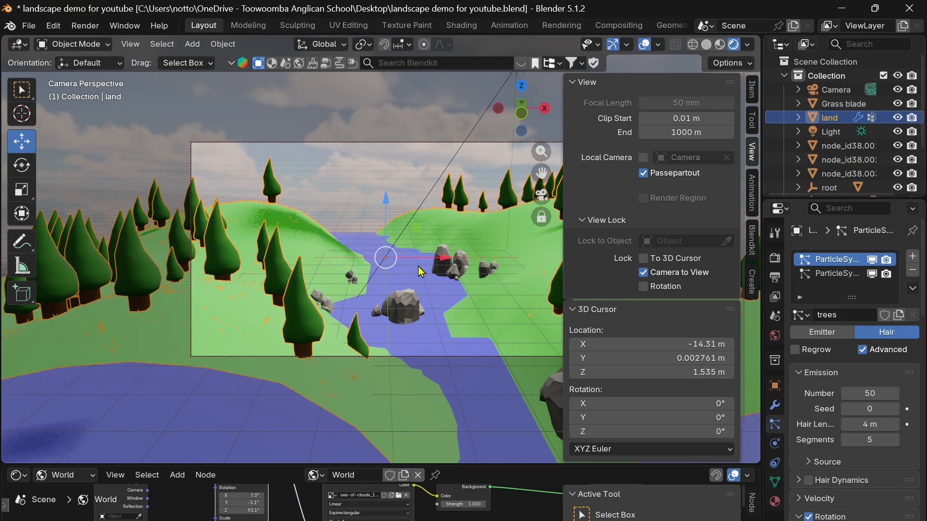
key("n")
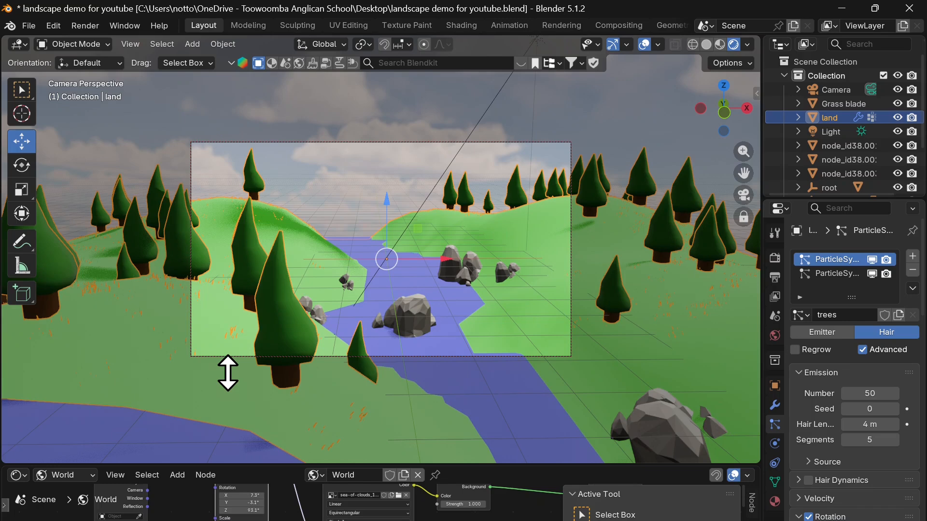
Step: Enlarge the area below the 3D viewport and switch it from the Shader Editor to the Timeline
left_click_drag(228, 373, 228, 374)
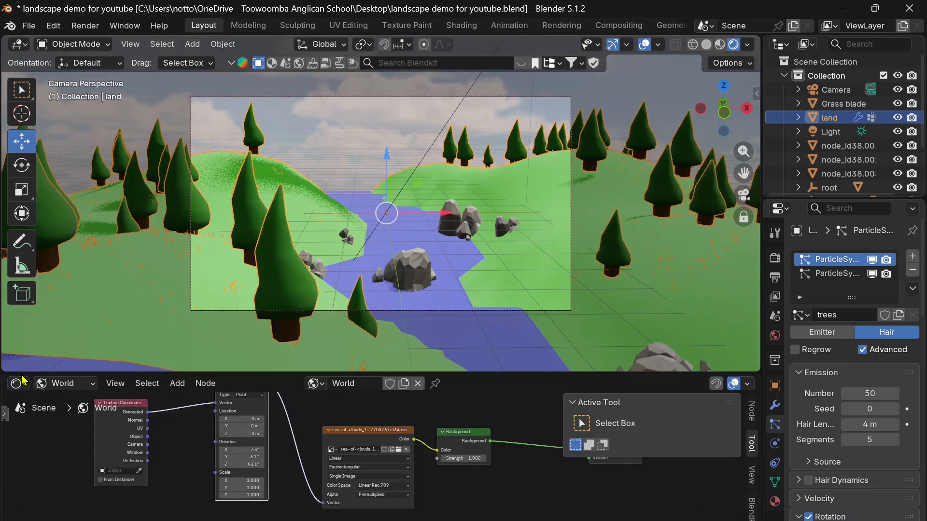
left_click(21, 380)
left_click(209, 258)
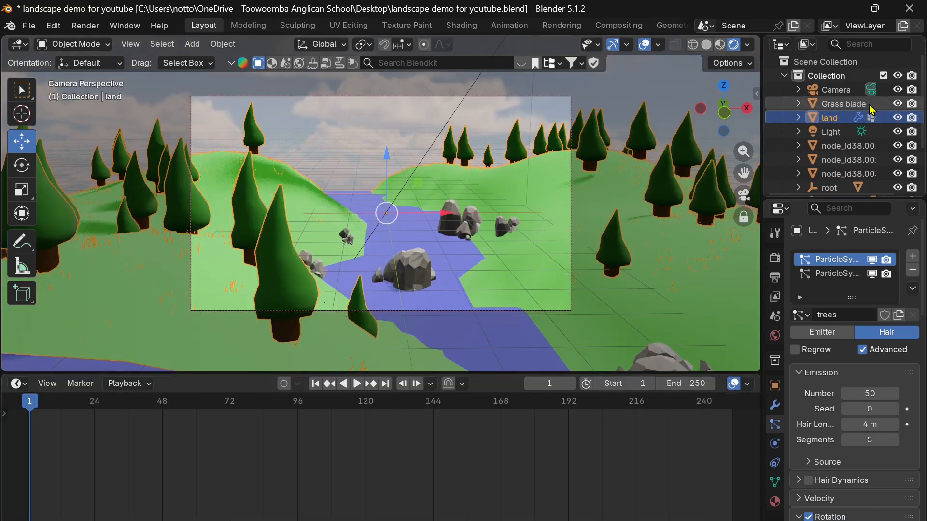
Step: Select the camera, frame a wide raised view of the river with its surrounding hills, and insert a camera keyframe at frame 1
scroll(872, 110, "right", 1)
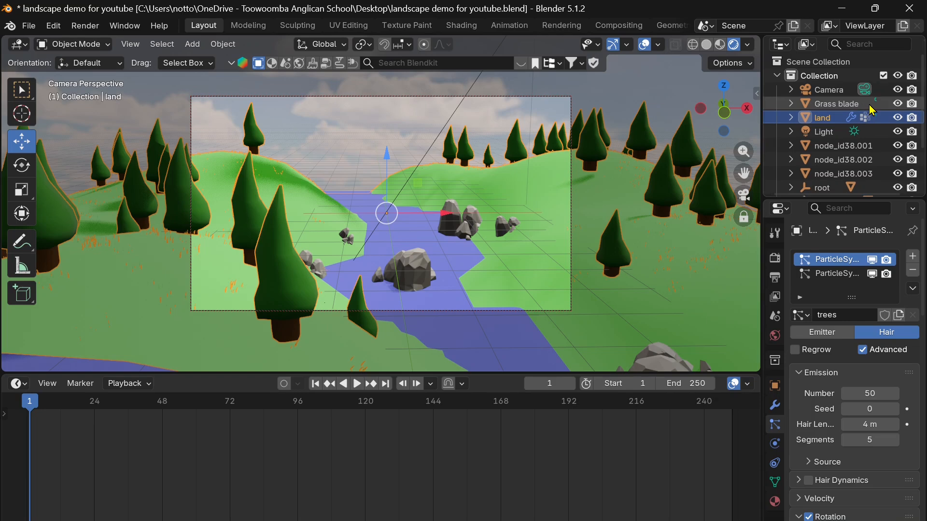
left_click(828, 91)
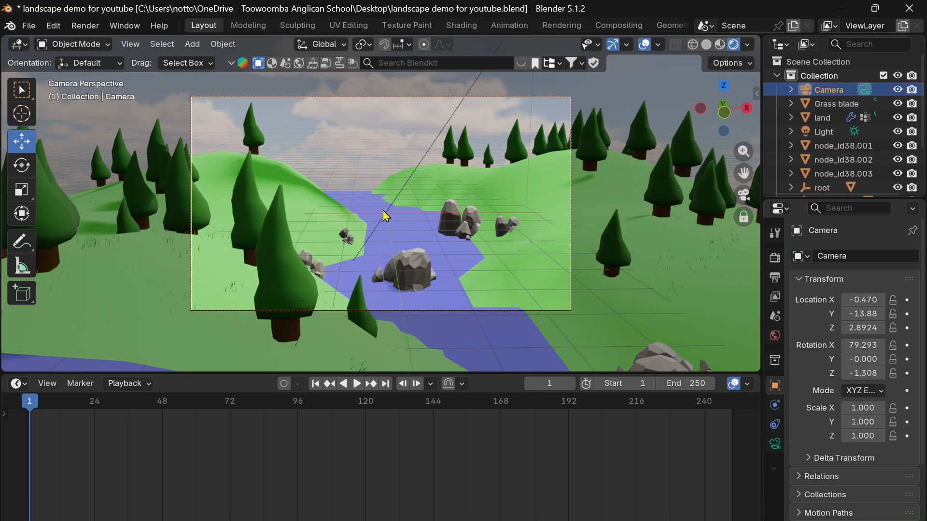
scroll(383, 211, "down", 2)
mouse_move(383, 211)
middle_mouse_down()
mouse_move(367, 215)
mouse_move(379, 211)
middle_mouse_up()
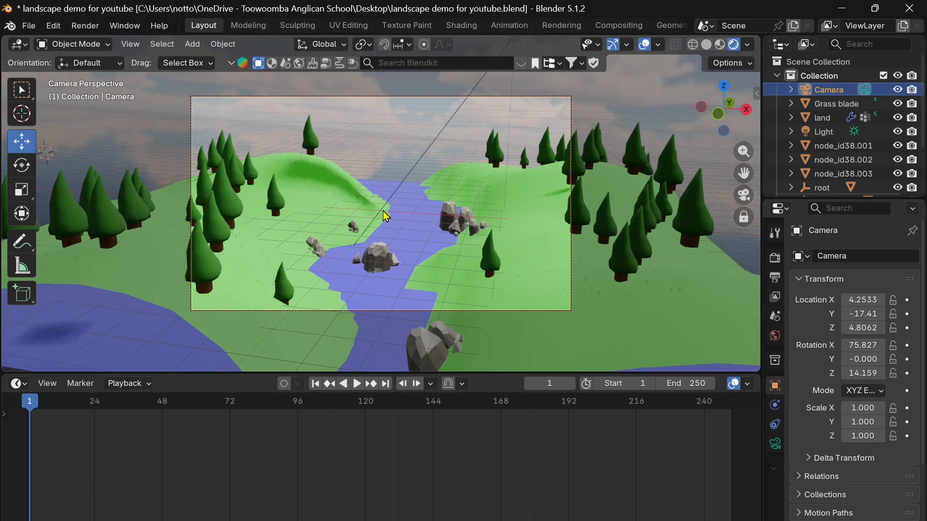
middle_click_drag(387, 216, 397, 208)
key("i")
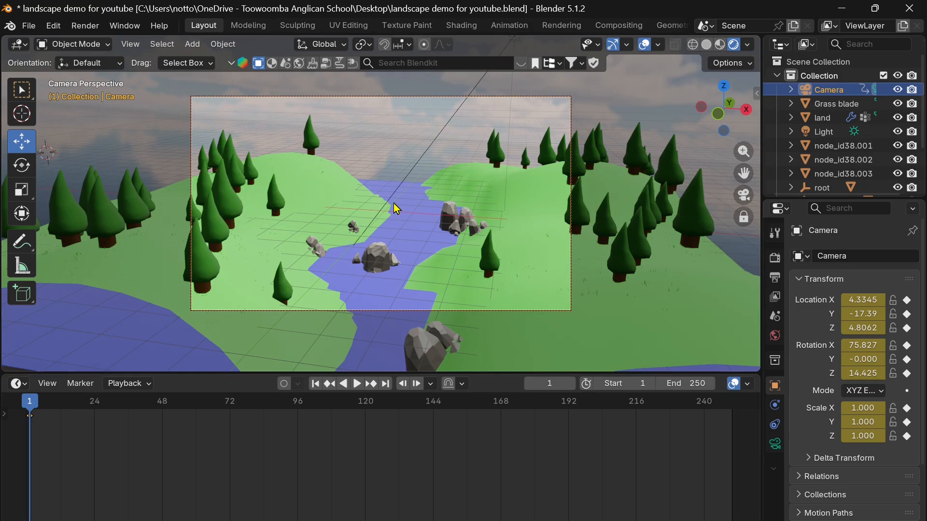
Step: At frame 81, bring the camera low and close to the river rocks with the sky behind, and insert a second camera keyframe
left_click(258, 405)
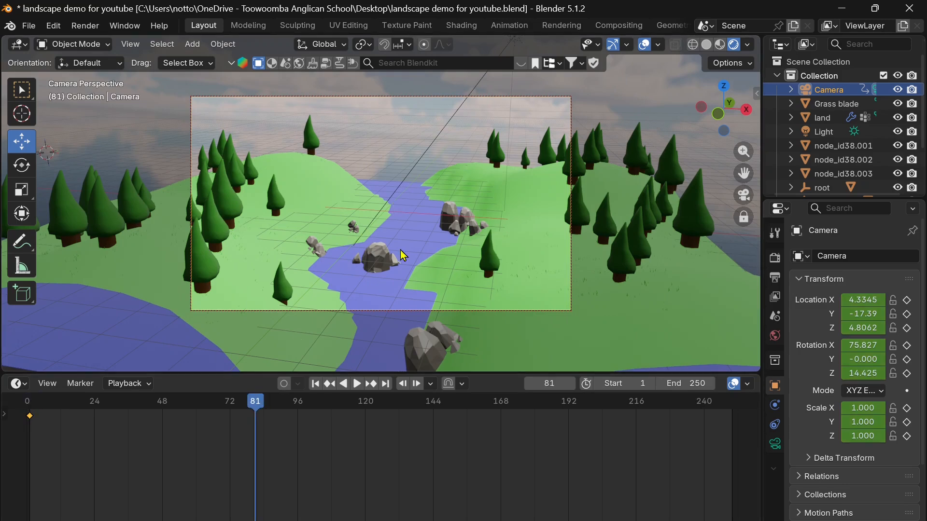
scroll(404, 256, "up", 3)
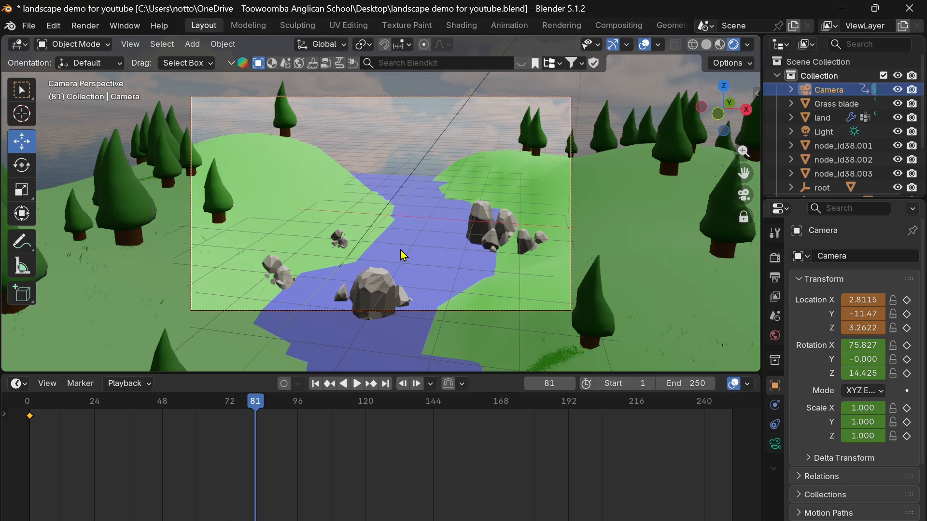
middle_click_drag(403, 256, 406, 245)
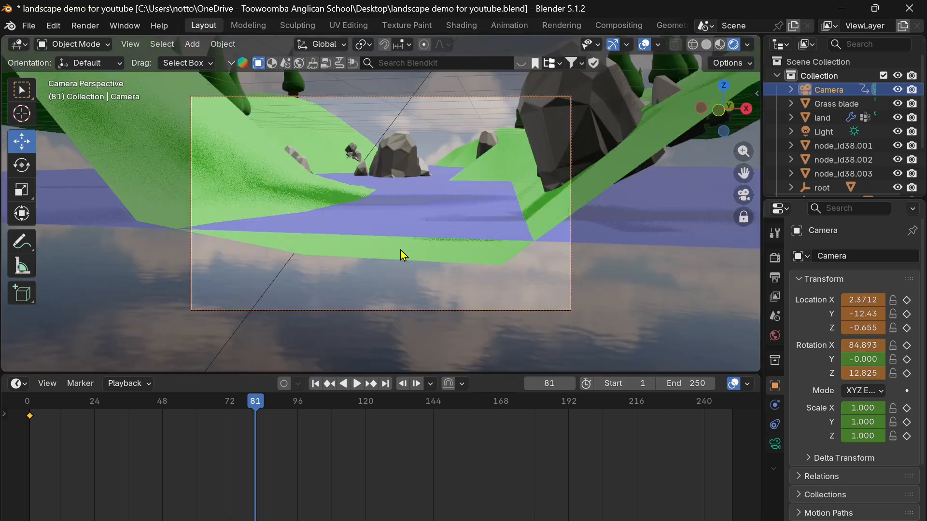
scroll(403, 256, "up", 4)
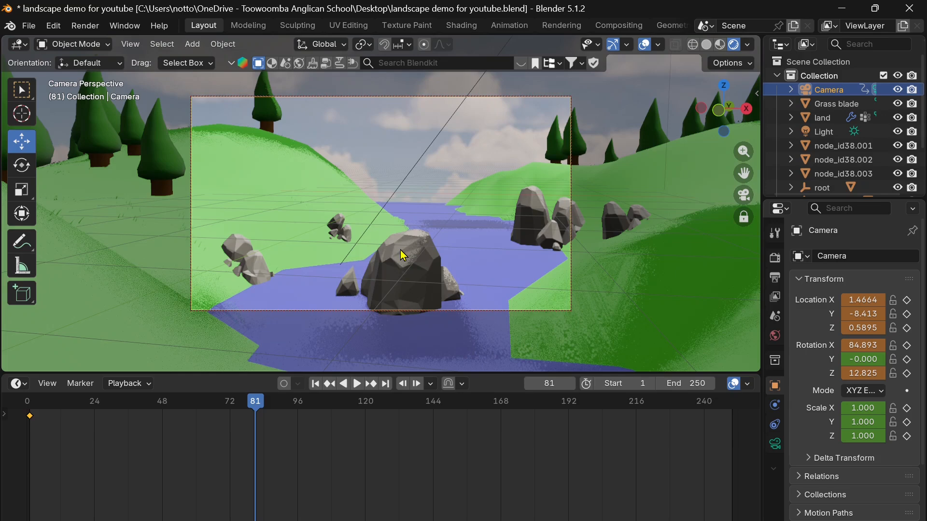
scroll(403, 256, "right", 3, "shift")
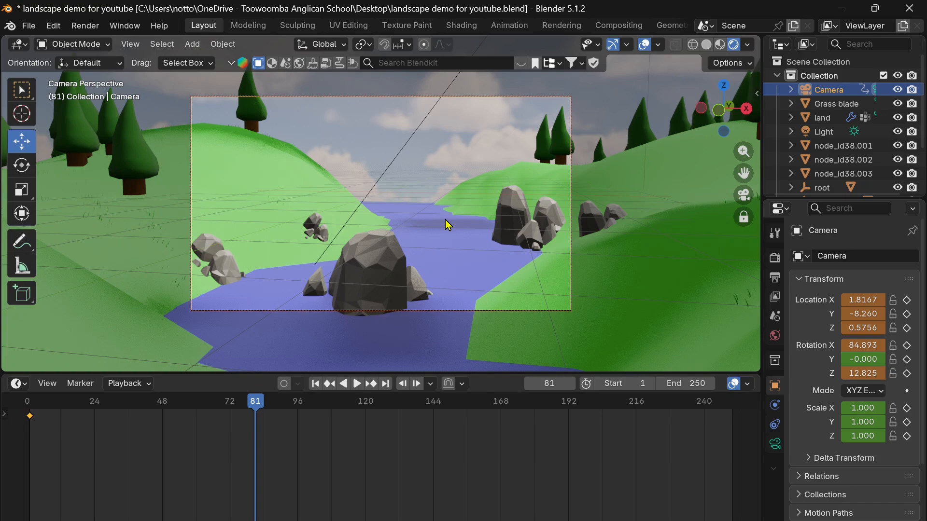
key("i")
Step: Scrub the timeline back to frame 12 to preview the camera movement between the two keyframes
left_click(62, 404)
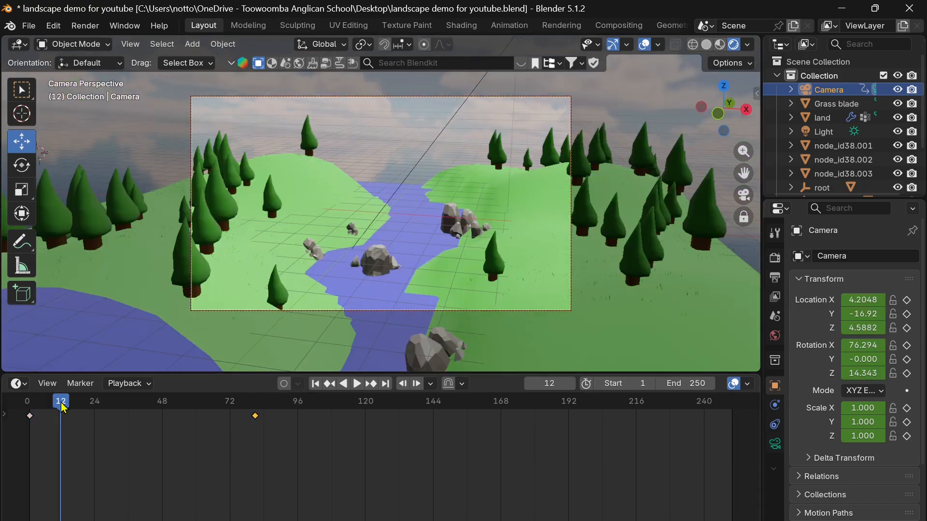